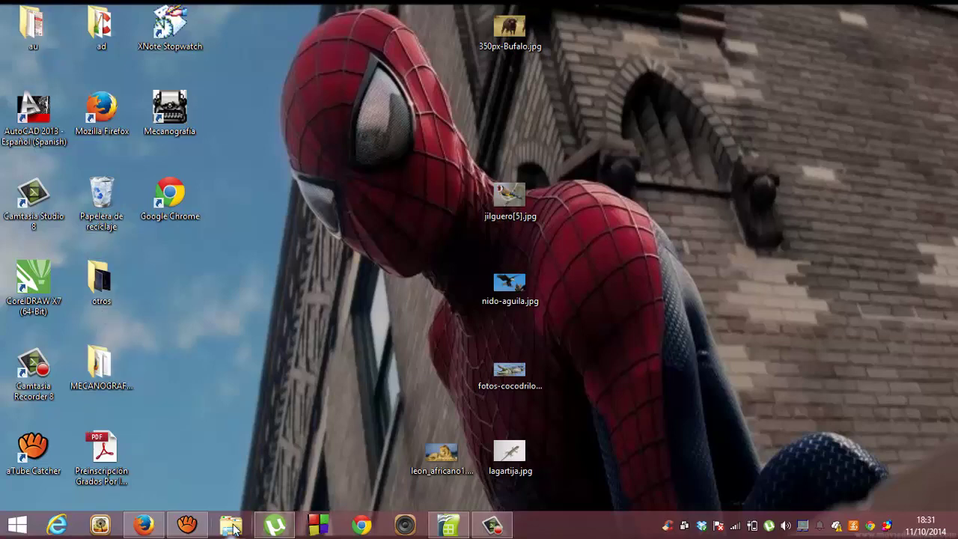
Open a file explorer window showing Este equipo and maximize it to view the folders and drives
{"action": "left_click", "coordinate": [234, 529]}
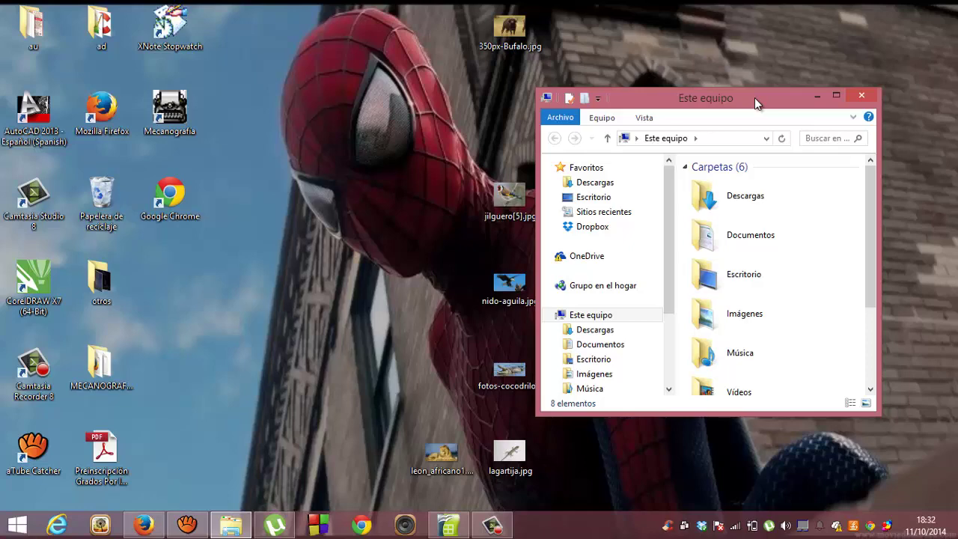
{"action": "left_click", "coordinate": [836, 96]}
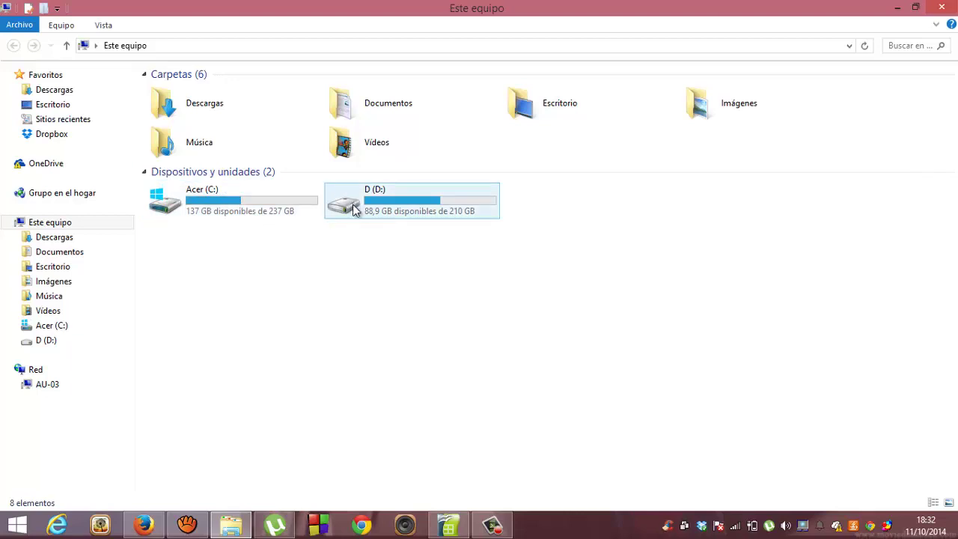
{"action": "mouse_move", "coordinate": [355, 210]}
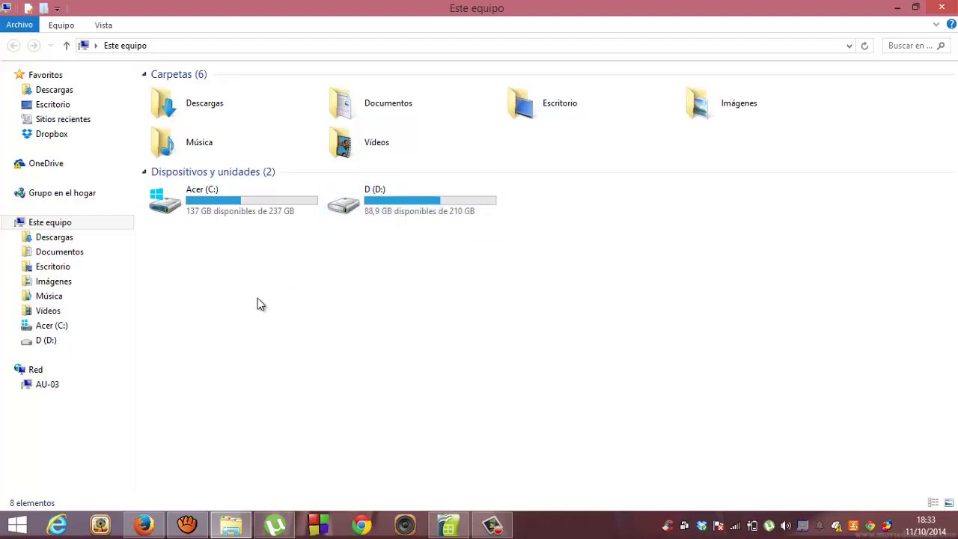
Look through the contents of the Descargas folder and the full file list of the Documentos folder
{"action": "left_click", "coordinate": [57, 240]}
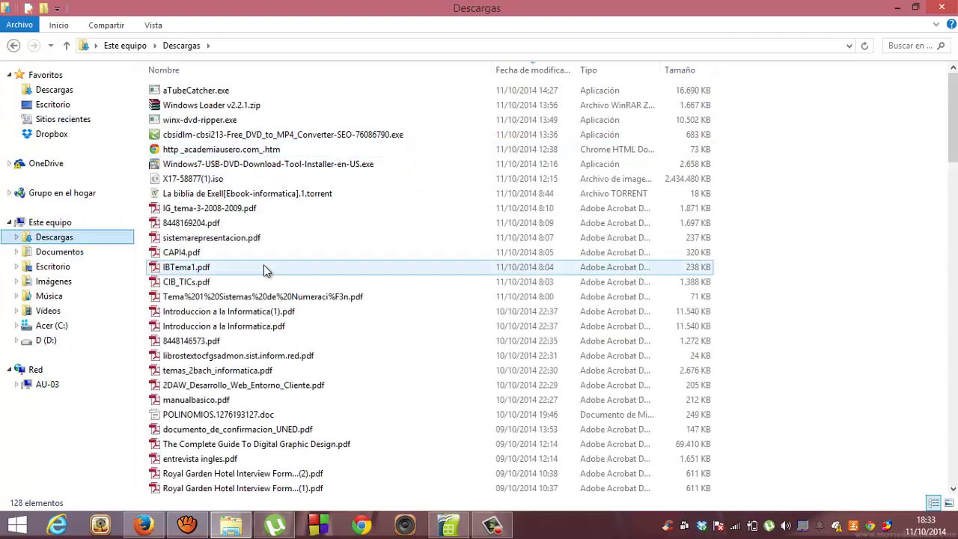
{"action": "left_click", "coordinate": [69, 256]}
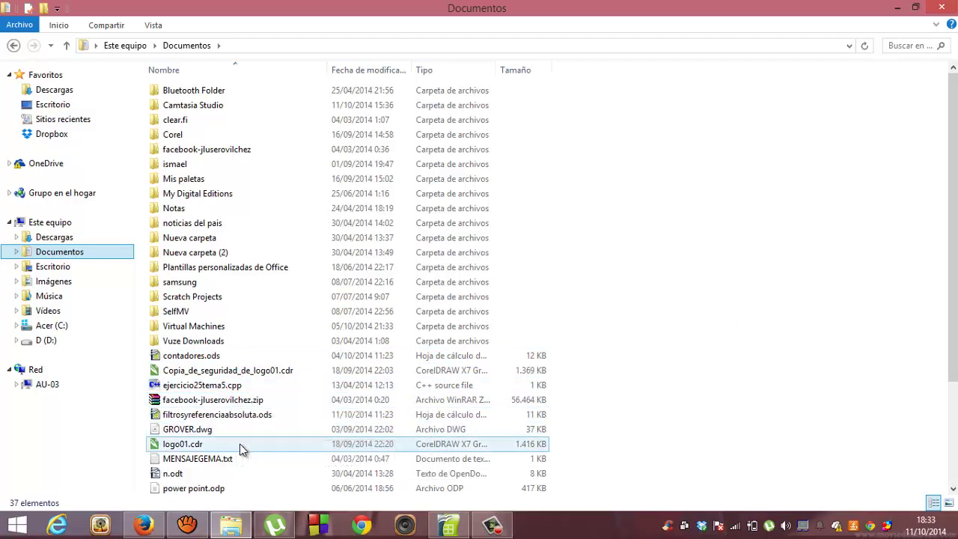
{"action": "scroll", "coordinate": [241, 449], "scroll_direction": "down", "scroll_amount": 3}
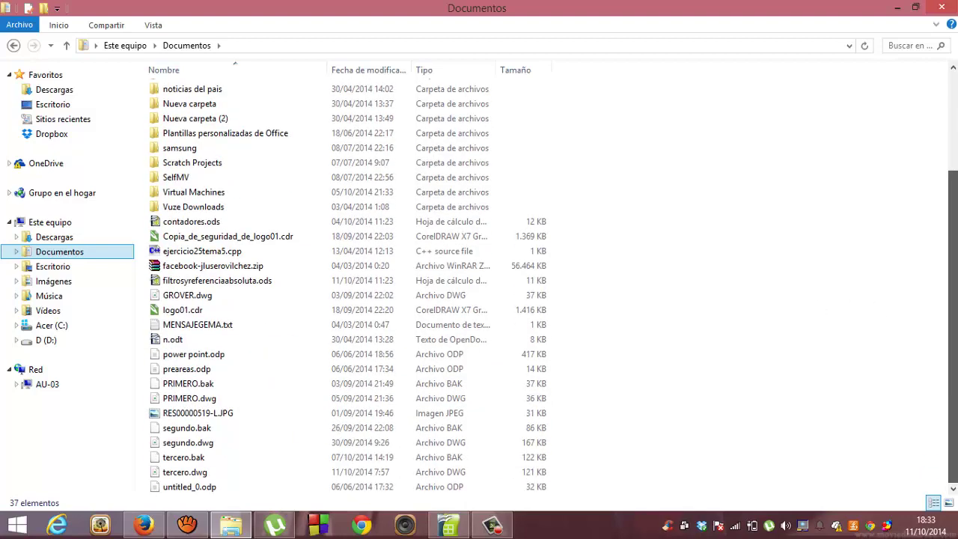
{"action": "scroll", "coordinate": [943, 215], "scroll_direction": "up", "scroll_amount": 3}
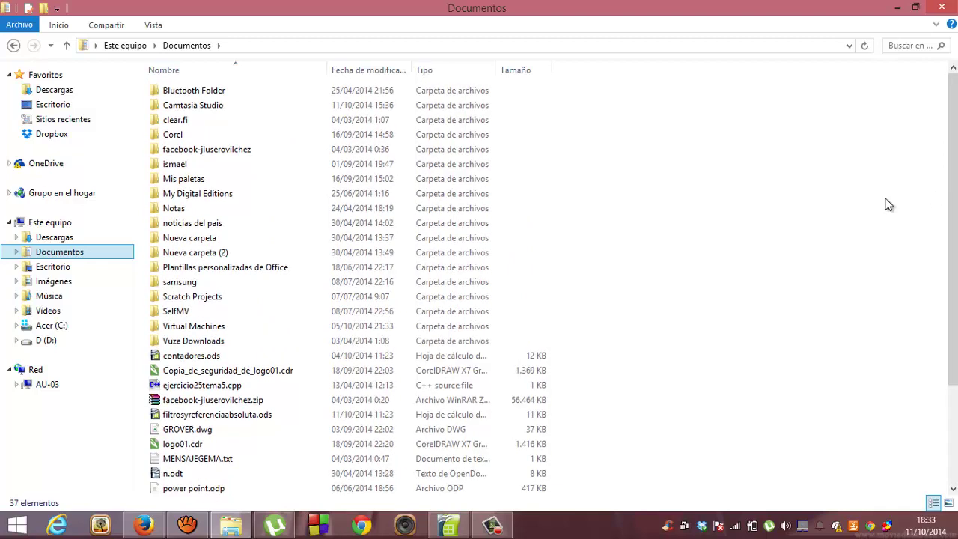
Look through the contents of the Escritorio, Imágenes, Música and Vídeos folders one after another
{"action": "left_click", "coordinate": [68, 274]}
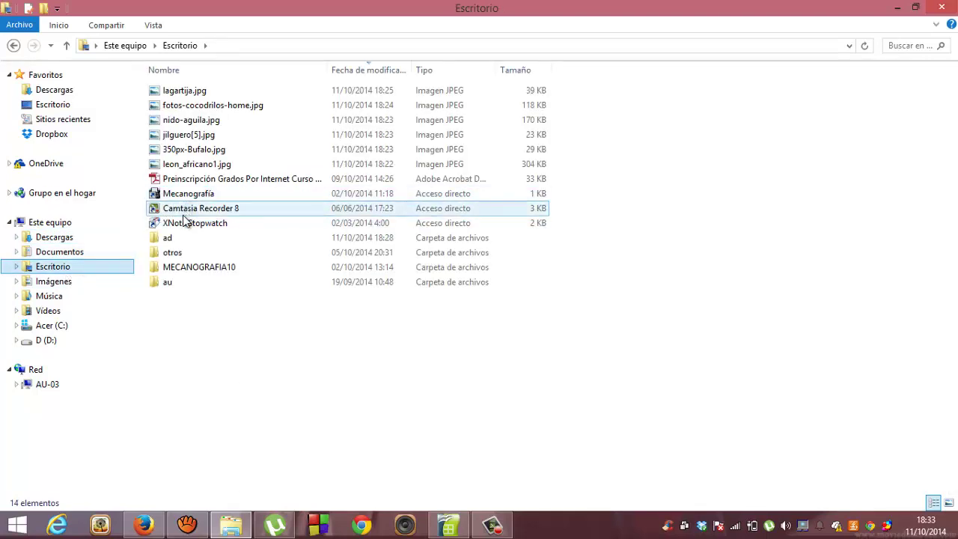
{"action": "left_click", "coordinate": [185, 268]}
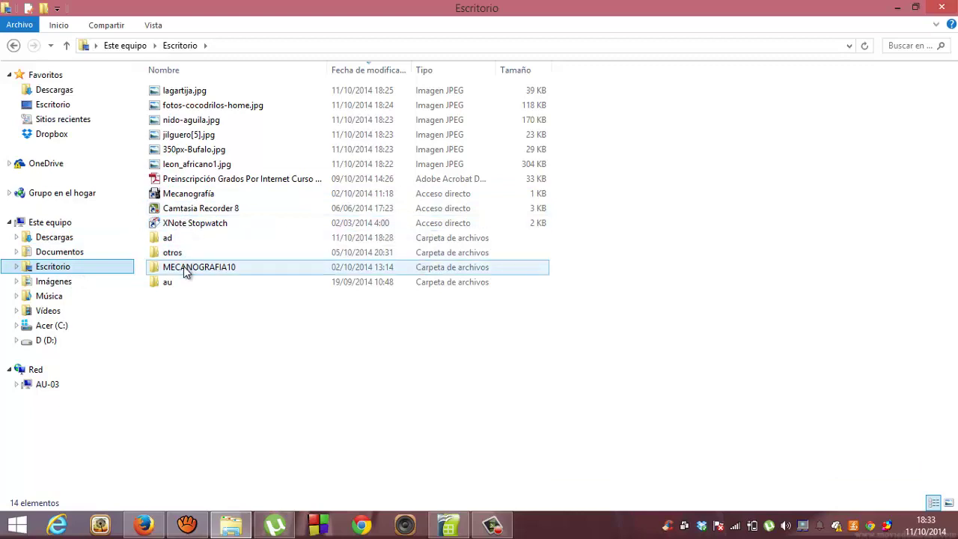
{"action": "left_click", "coordinate": [95, 285]}
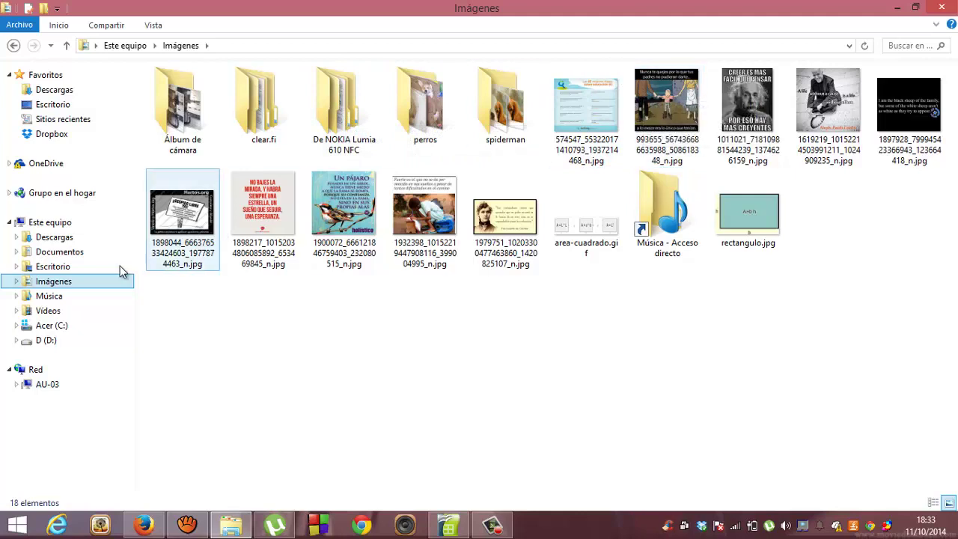
{"action": "left_click", "coordinate": [80, 294]}
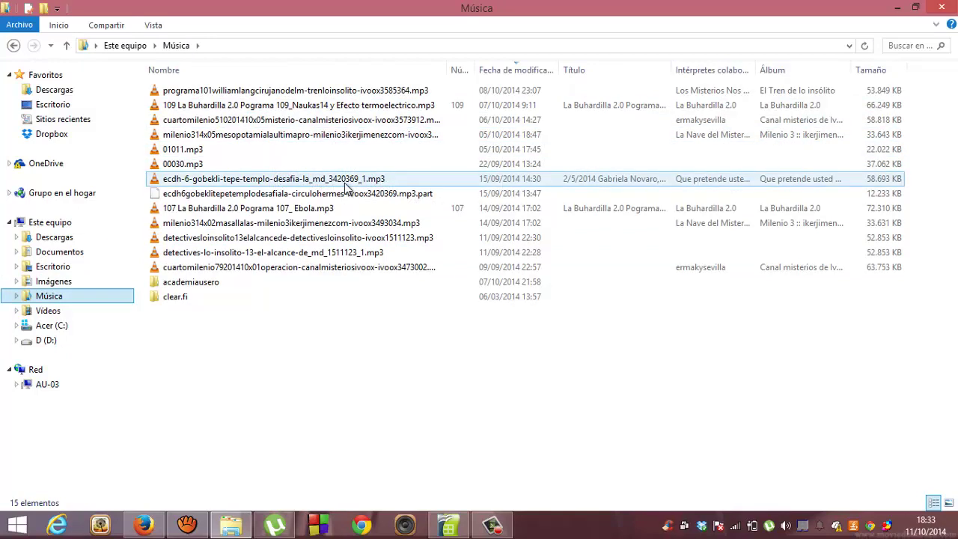
{"action": "left_click", "coordinate": [65, 310]}
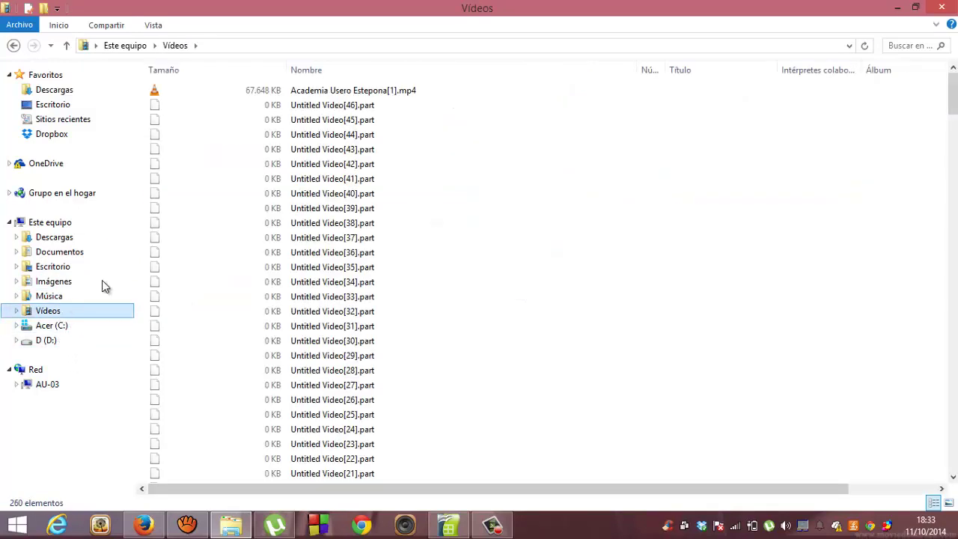
{"action": "left_click_drag", "start_coordinate": [953, 94], "coordinate": [885, 70]}
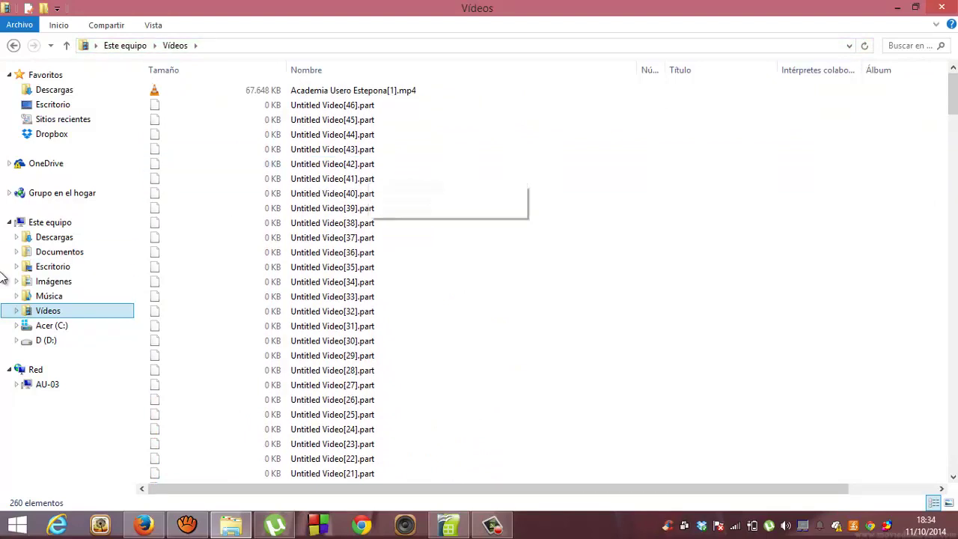
Return to the Documentos folder and keep the ribbon permanently expanded with the view options showing
{"action": "left_click", "coordinate": [60, 252]}
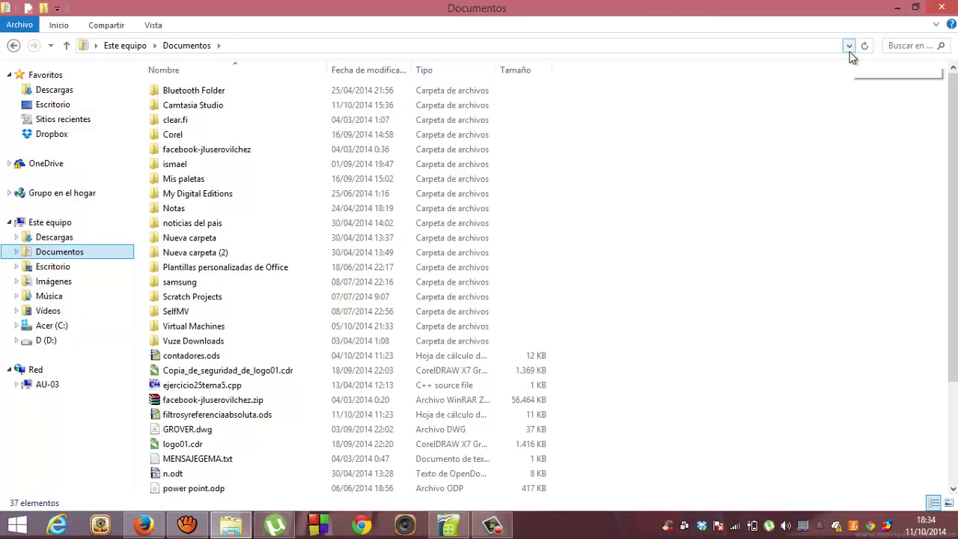
{"action": "left_click", "coordinate": [156, 25]}
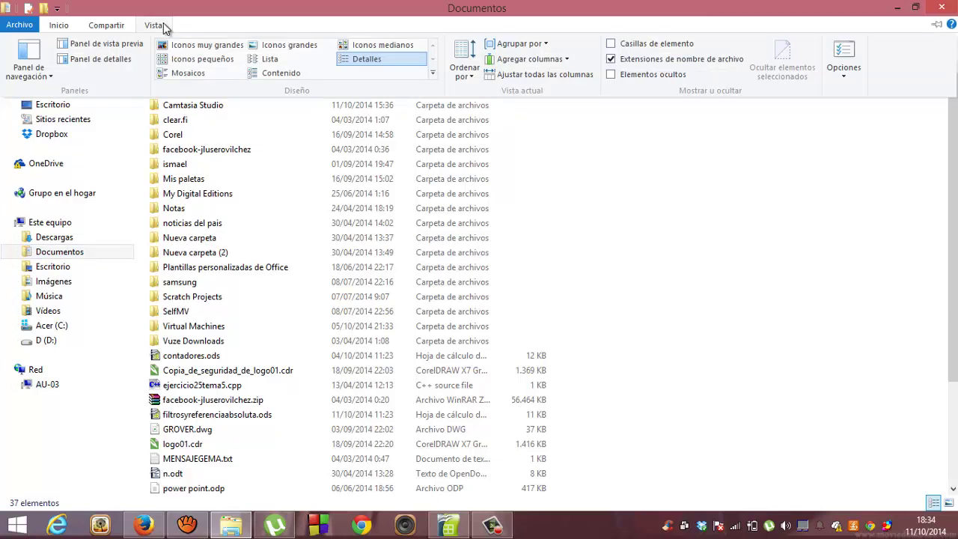
{"action": "left_click", "coordinate": [164, 25]}
{"action": "left_click", "coordinate": [164, 25]}
{"action": "left_click", "coordinate": [936, 27]}
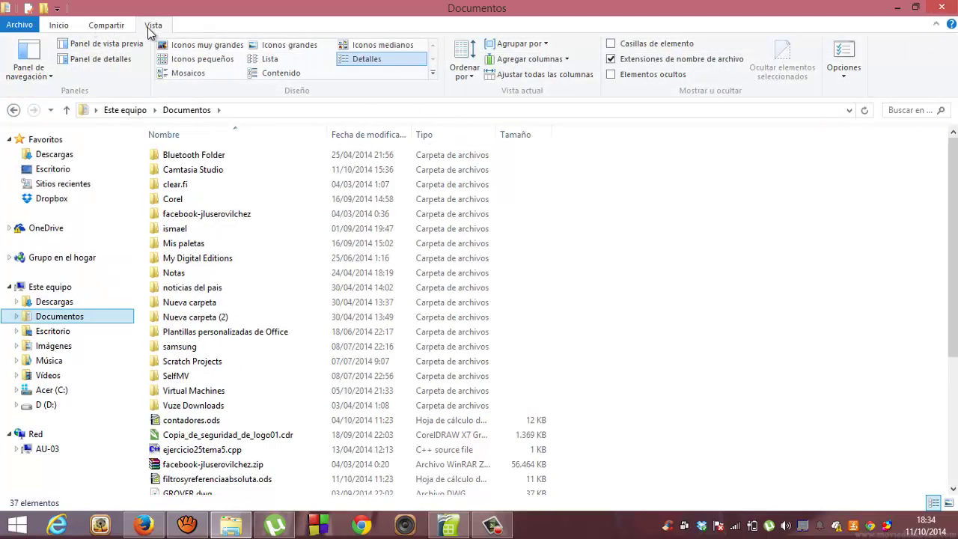
Compare the very large, large and medium icon layouts in Documentos, ending with the Detalles layout
{"action": "left_click", "coordinate": [198, 46]}
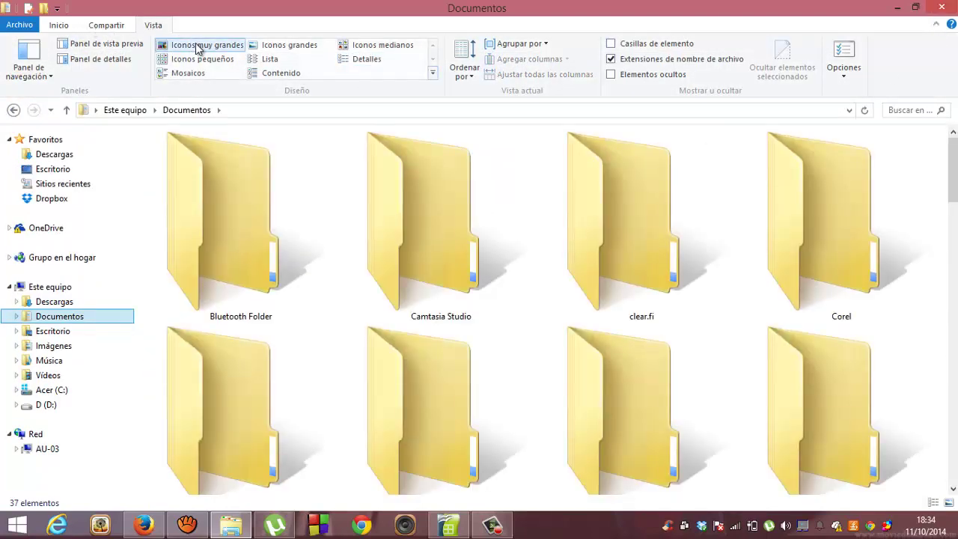
{"action": "left_click", "coordinate": [289, 46]}
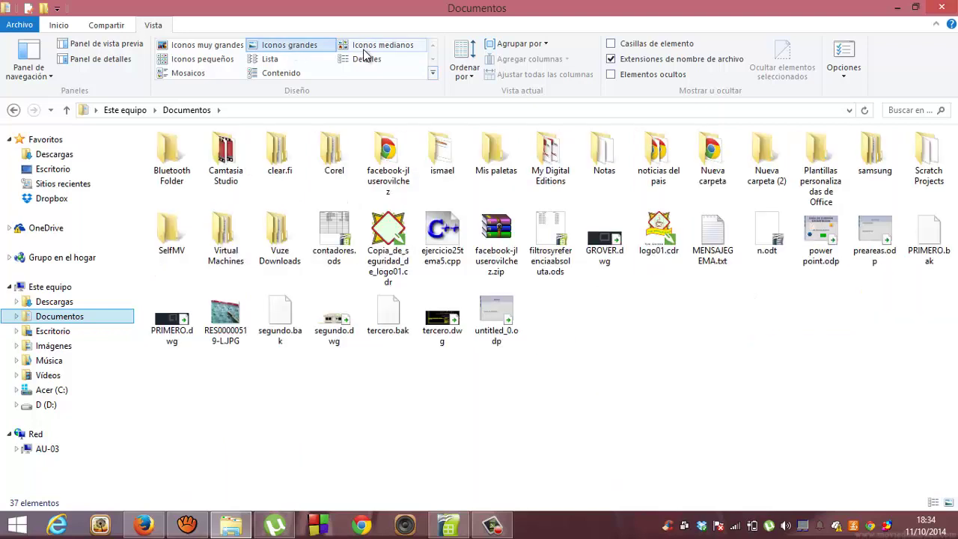
{"action": "left_click", "coordinate": [365, 54]}
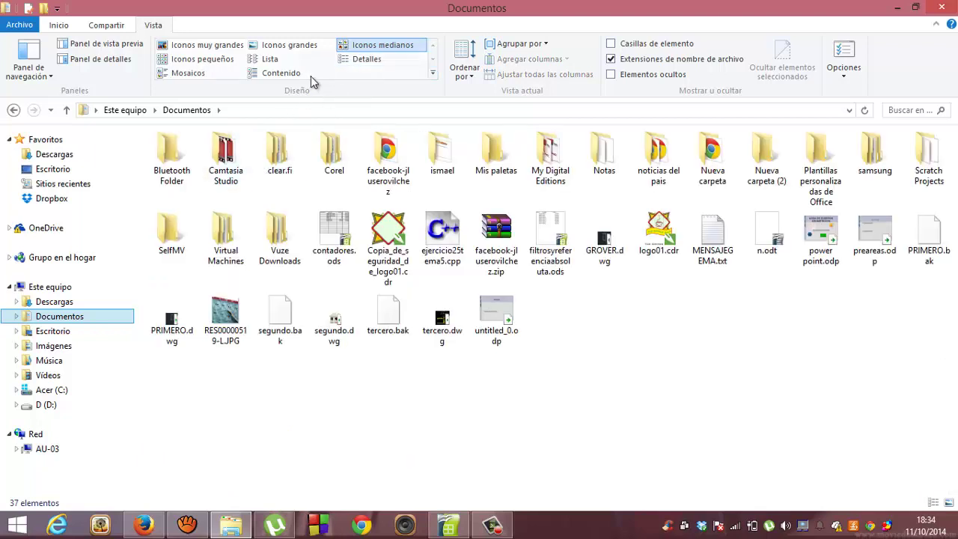
{"action": "left_click", "coordinate": [366, 59]}
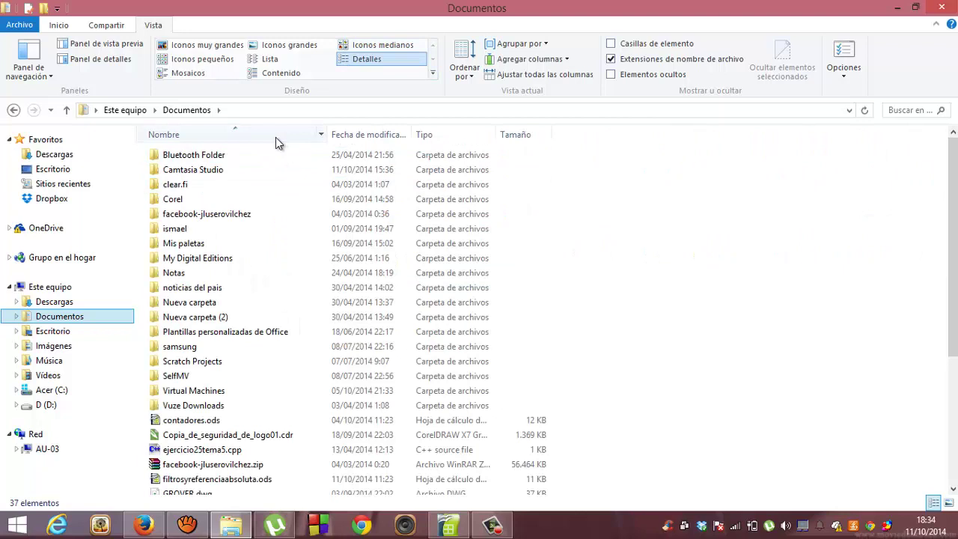
Sort the Documentos list by name in both directions and by modification date, and widen the Tipo column
{"action": "left_click", "coordinate": [275, 137]}
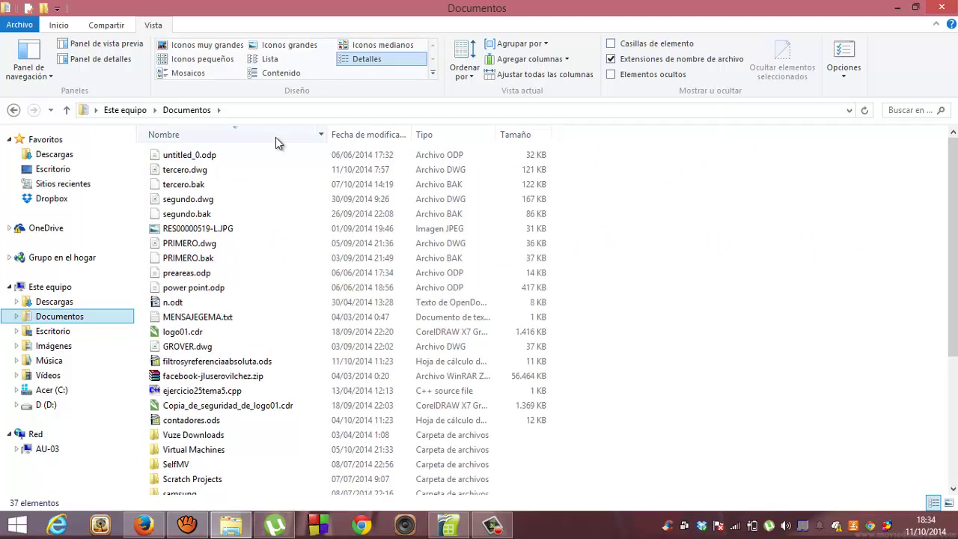
{"action": "left_click", "coordinate": [275, 137]}
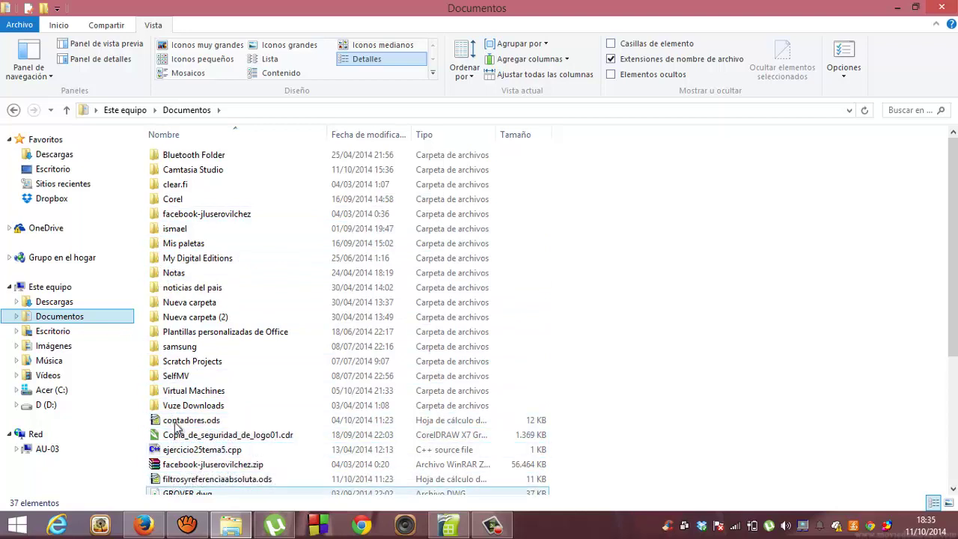
{"action": "left_click", "coordinate": [356, 135]}
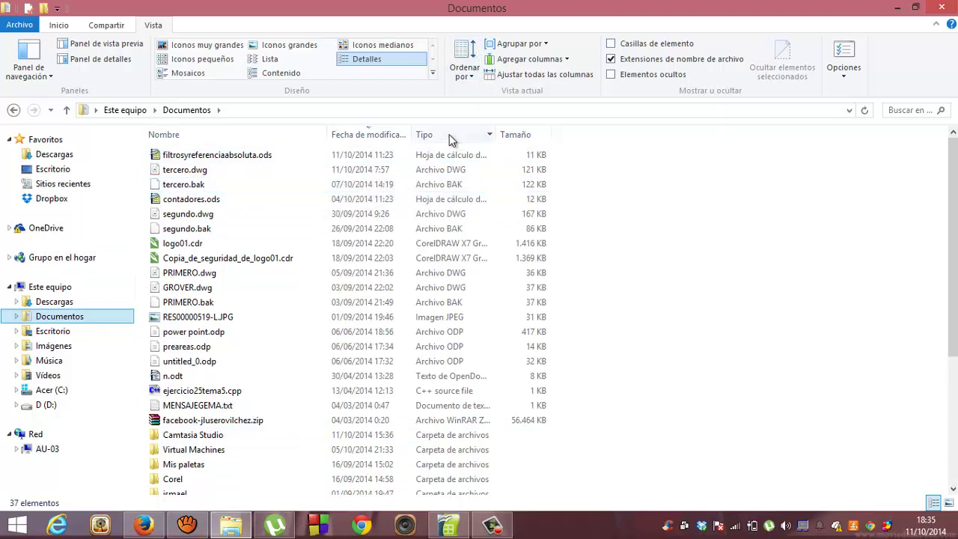
{"action": "left_click_drag", "start_coordinate": [500, 133], "coordinate": [601, 171]}
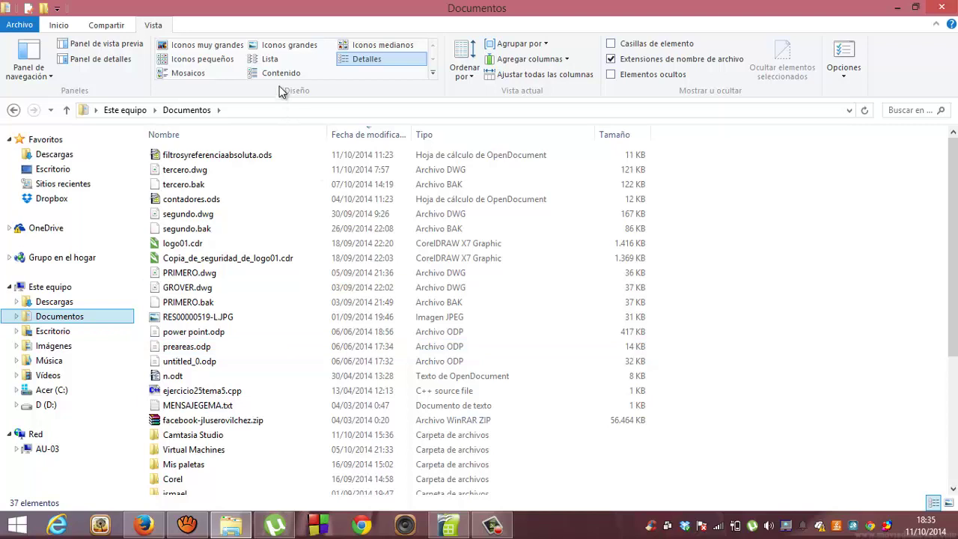
Show Documentos as large icons to inspect the image and presentation thumbnails, and return to the Detalles layout
{"action": "left_click", "coordinate": [280, 45]}
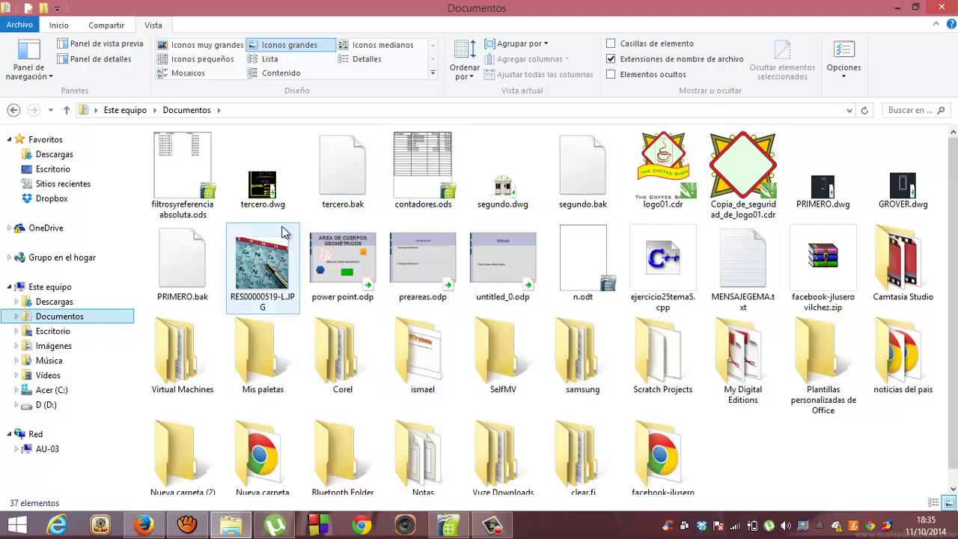
{"action": "mouse_move", "coordinate": [287, 274]}
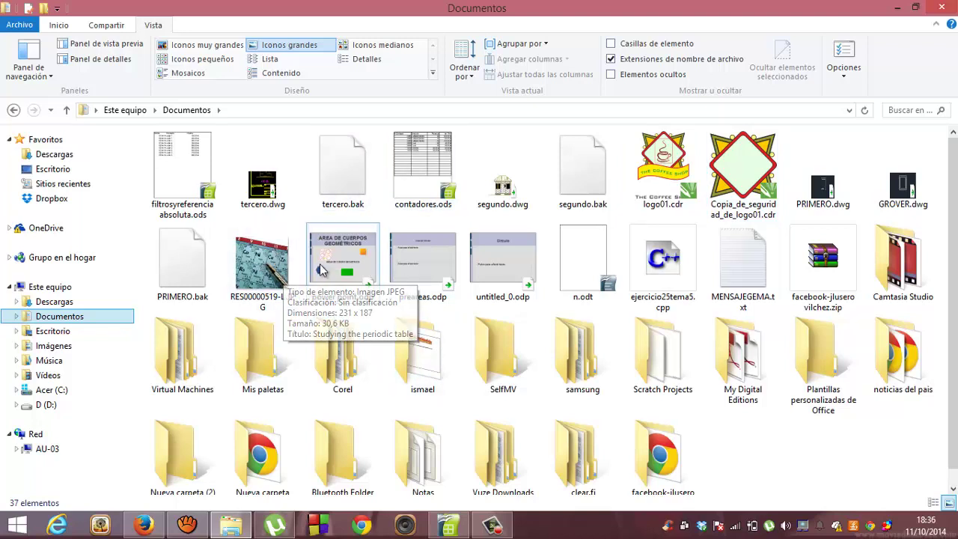
{"action": "mouse_move", "coordinate": [339, 269]}
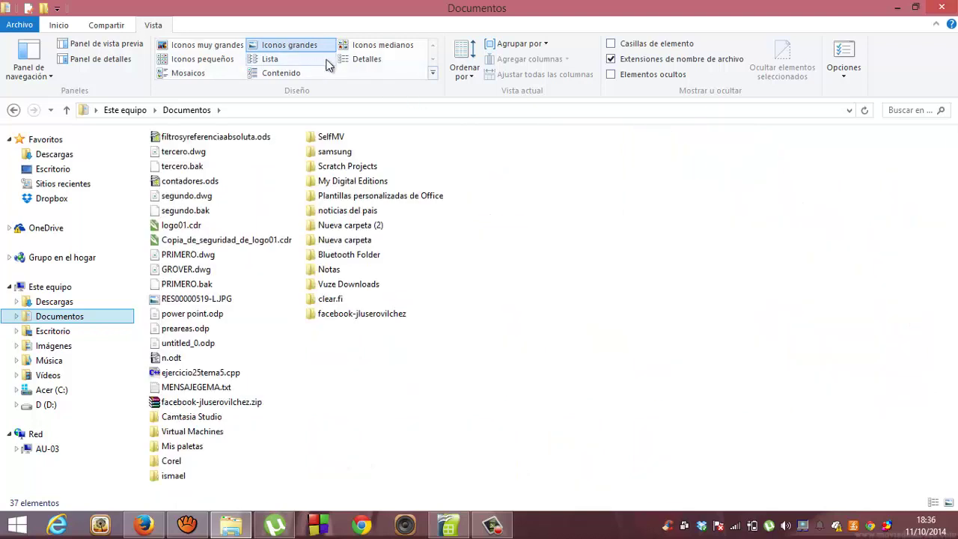
{"action": "left_click", "coordinate": [358, 59]}
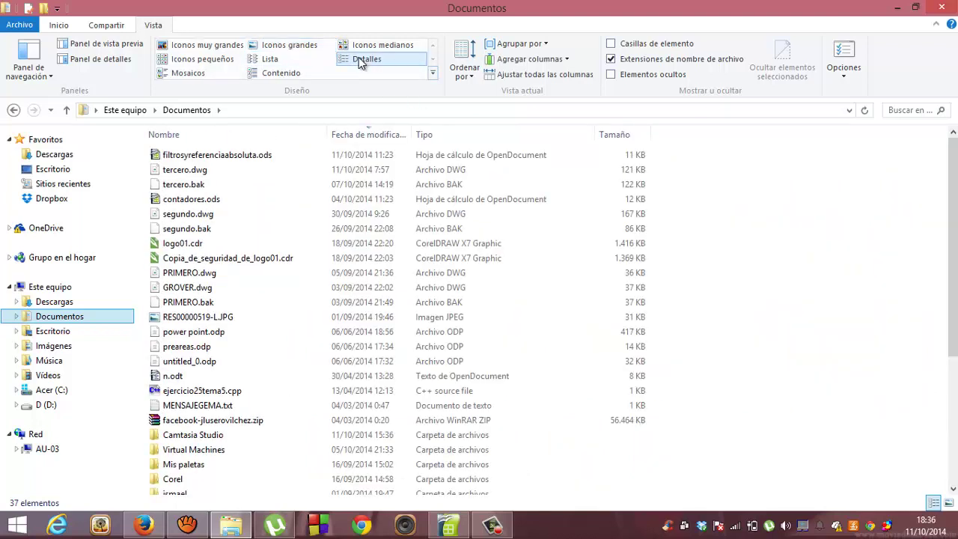
Look through the Descargas list down to its folders and back up, and return to the Documentos folder
{"action": "left_click", "coordinate": [64, 303]}
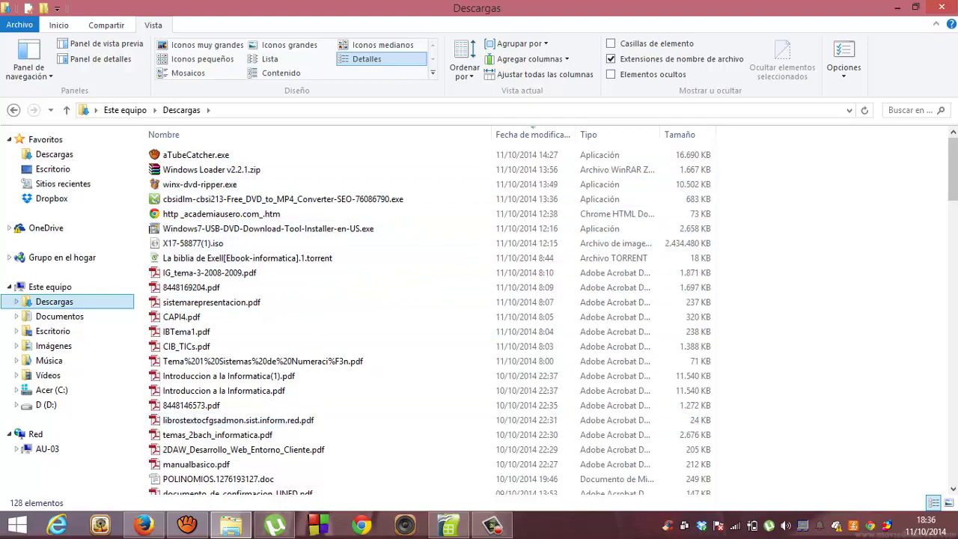
{"action": "scroll", "coordinate": [430, 318], "scroll_direction": "down", "scroll_amount": 20}
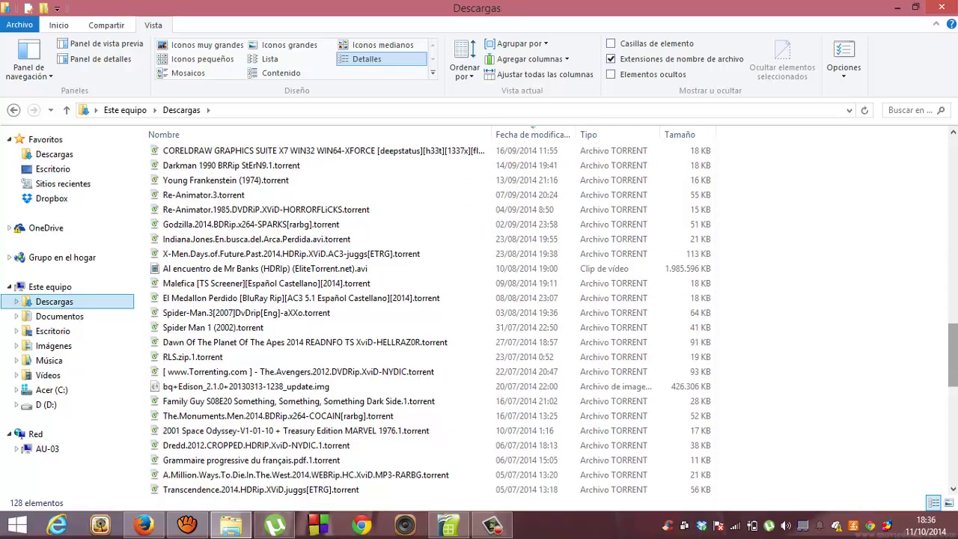
{"action": "scroll", "coordinate": [479, 315], "scroll_direction": "down", "scroll_amount": 3}
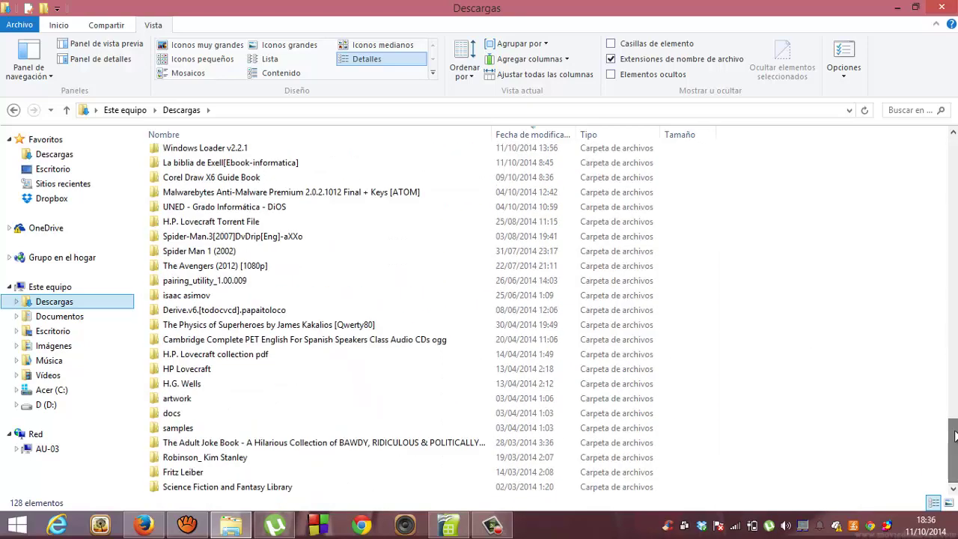
{"action": "left_click_drag", "start_coordinate": [953, 449], "coordinate": [949, 389]}
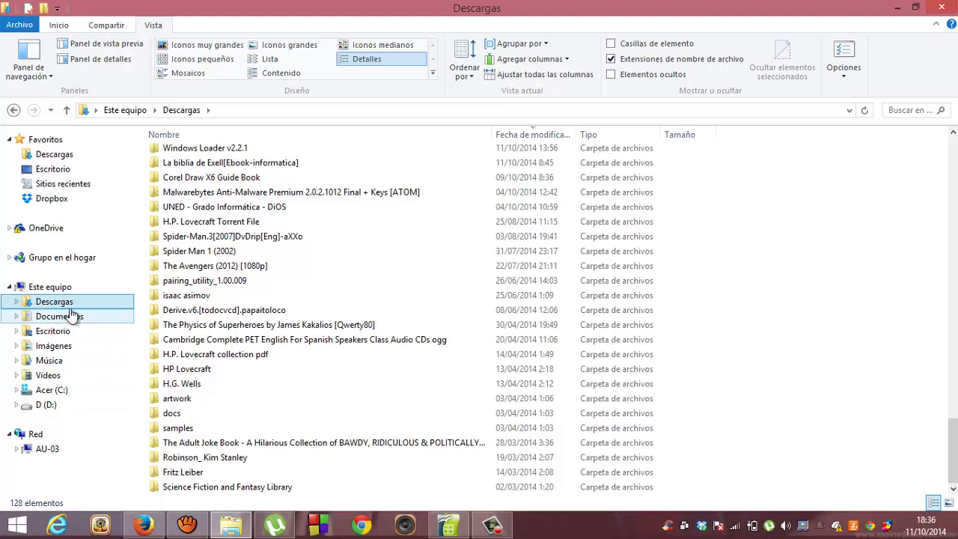
{"action": "scroll", "coordinate": [956, 164], "scroll_direction": "up", "scroll_amount": 3}
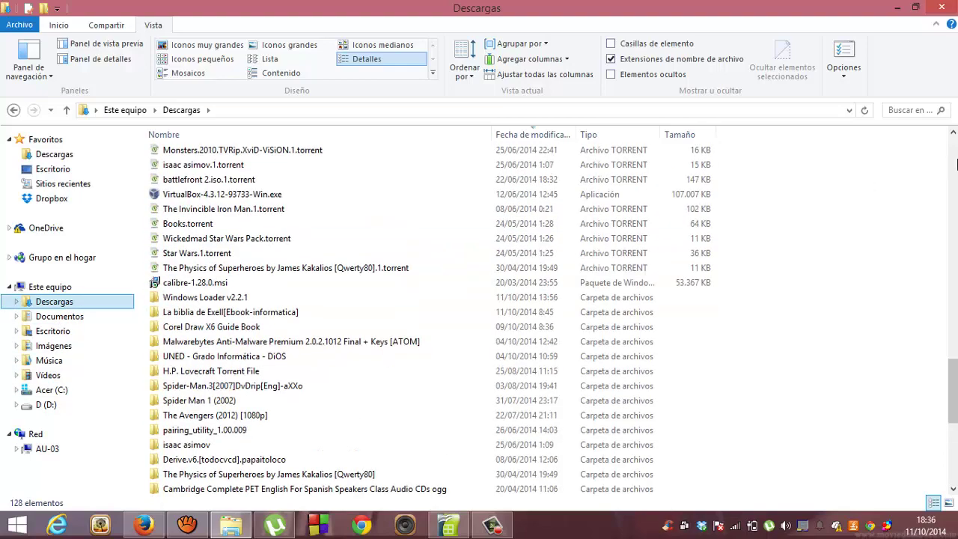
{"action": "scroll", "coordinate": [956, 164], "scroll_direction": "up", "scroll_amount": 20}
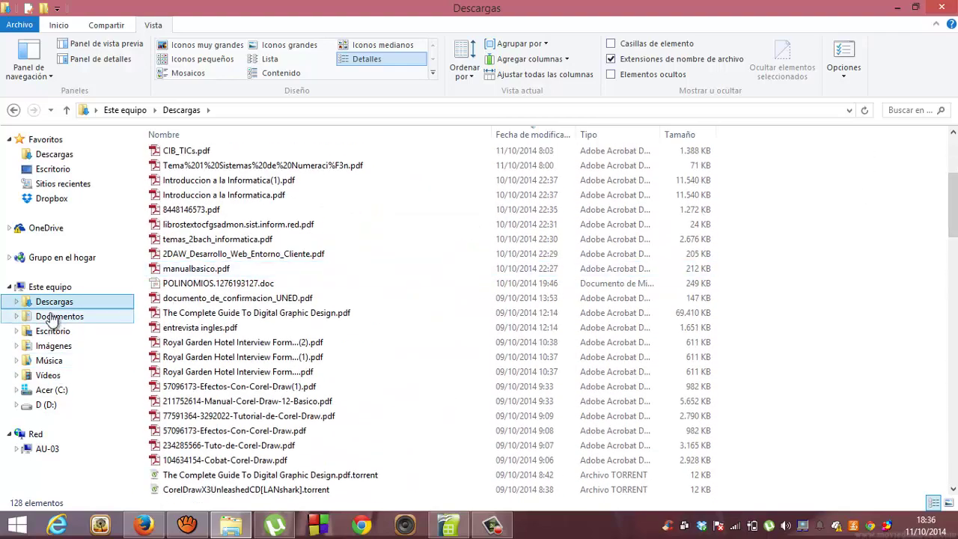
{"action": "left_click", "coordinate": [58, 317]}
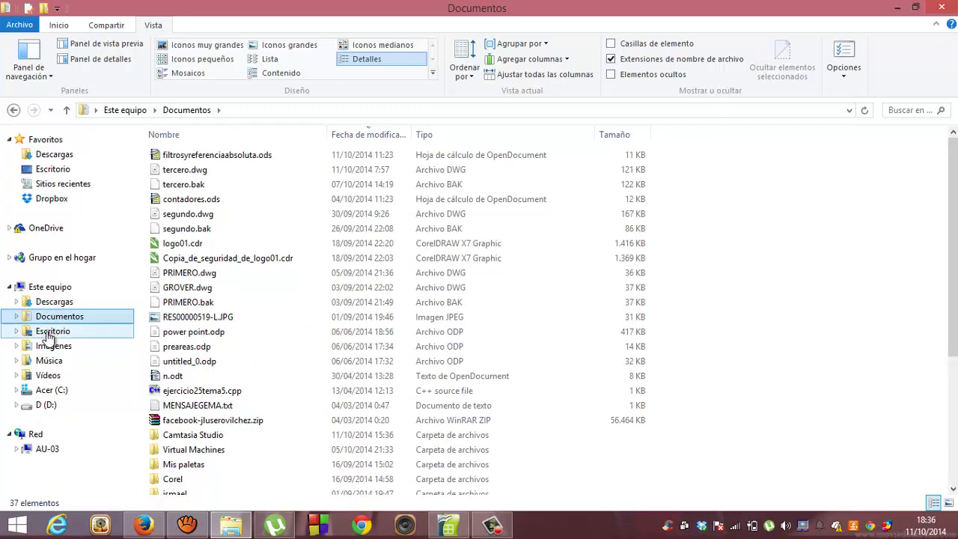
View the Imágenes and Música folders, and check which programs can open the "107 La Buhardilla 2.0 Pograma 107_ Ebola.mp3" file
{"action": "left_click", "coordinate": [47, 349]}
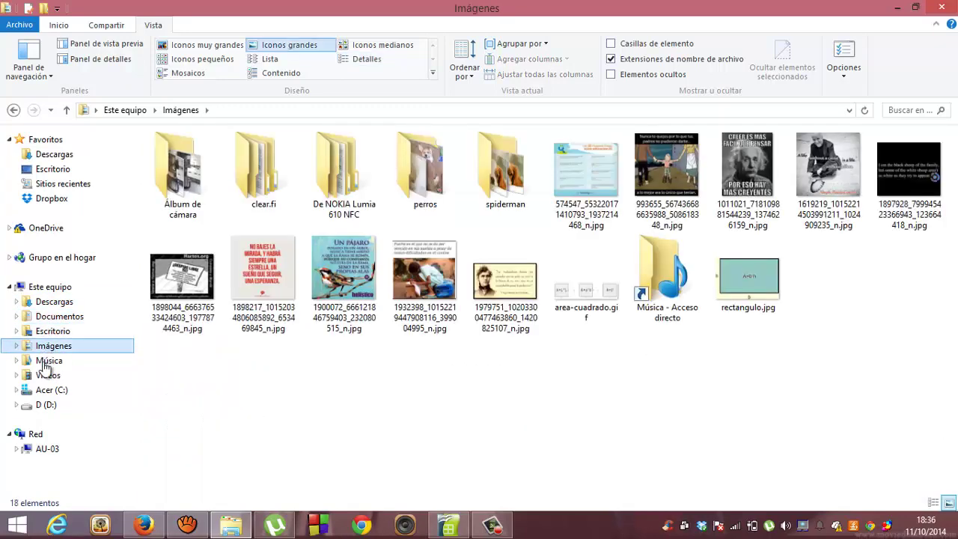
{"action": "left_click", "coordinate": [46, 362]}
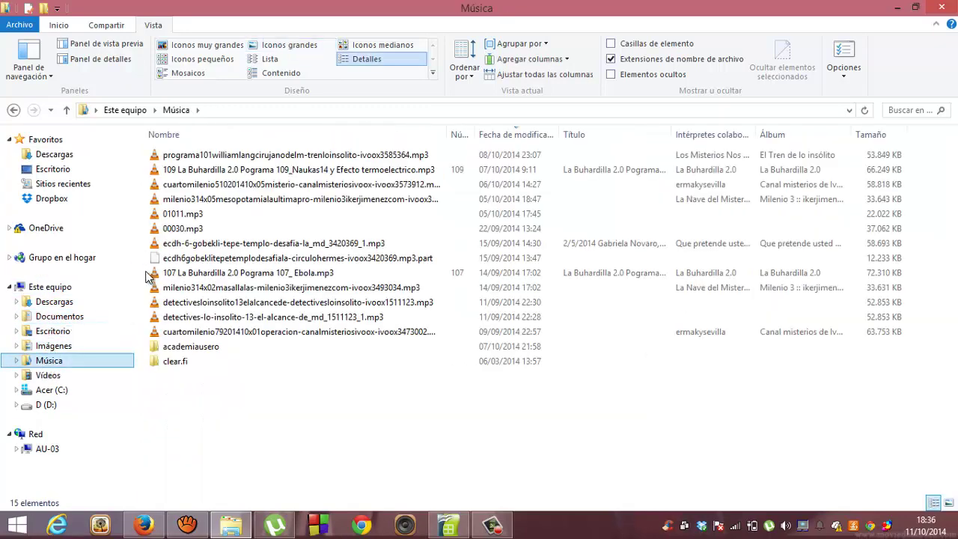
{"action": "mouse_move", "coordinate": [156, 277]}
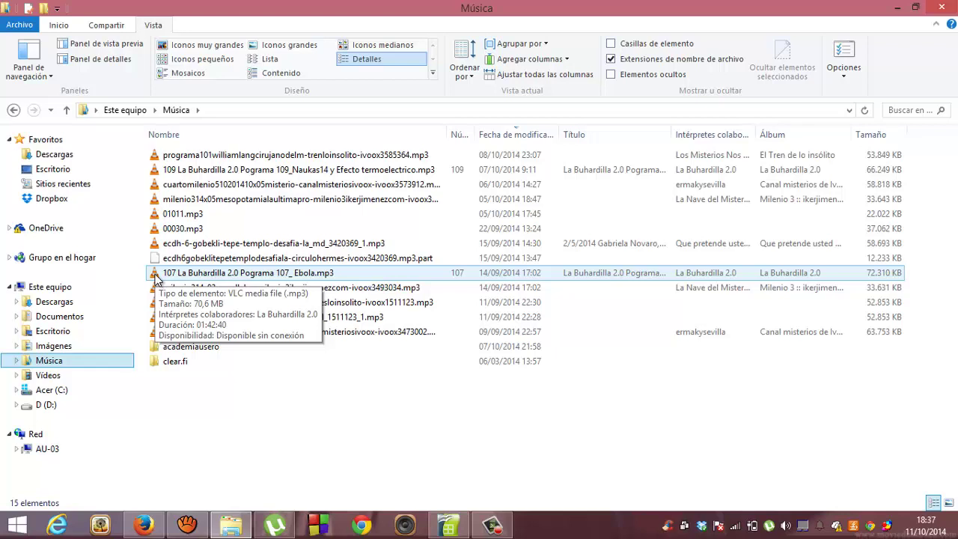
{"action": "right_click", "coordinate": [155, 279]}
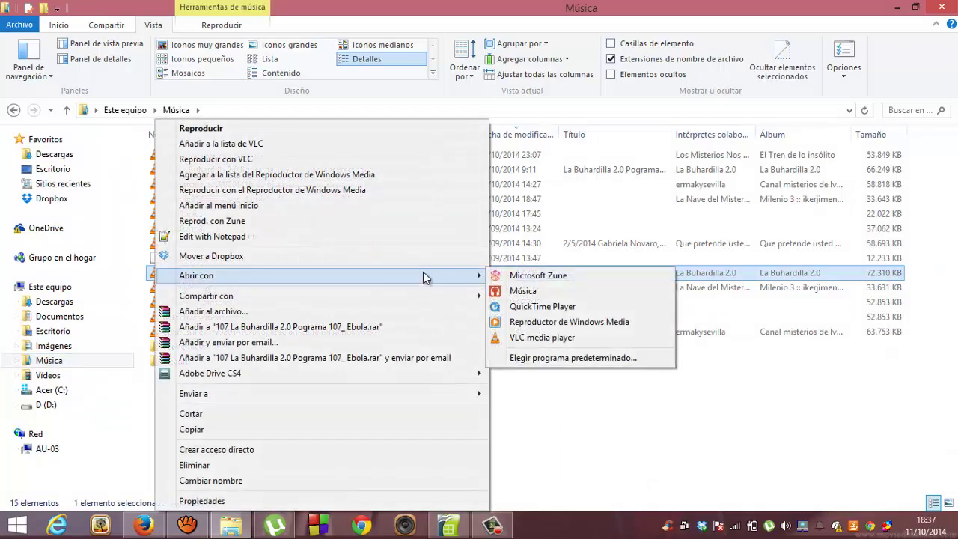
{"action": "mouse_move", "coordinate": [474, 277]}
{"action": "left_click", "coordinate": [511, 379]}
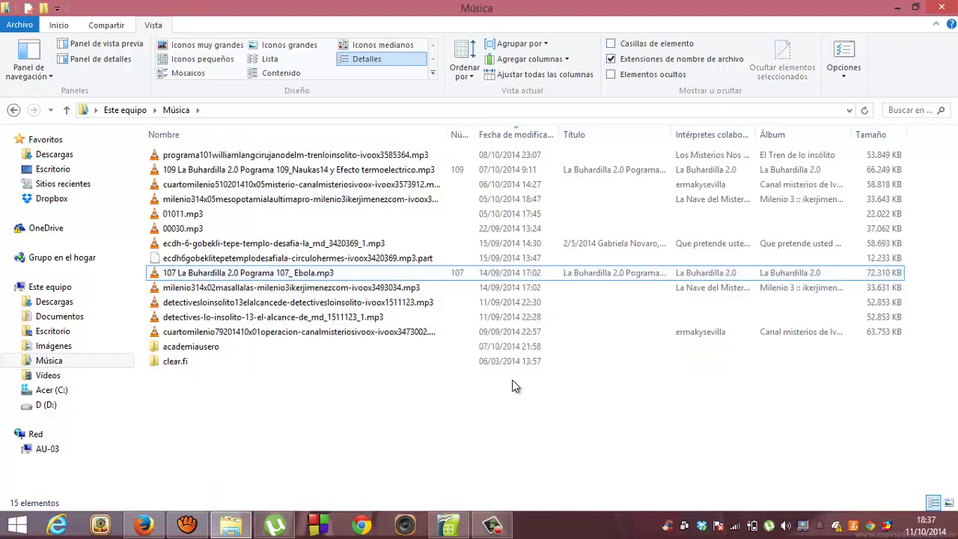
Make Reproductor de Windows Media the default program for all .mp3 files using the 107 Ebola file, and close the player
{"action": "right_click", "coordinate": [325, 278]}
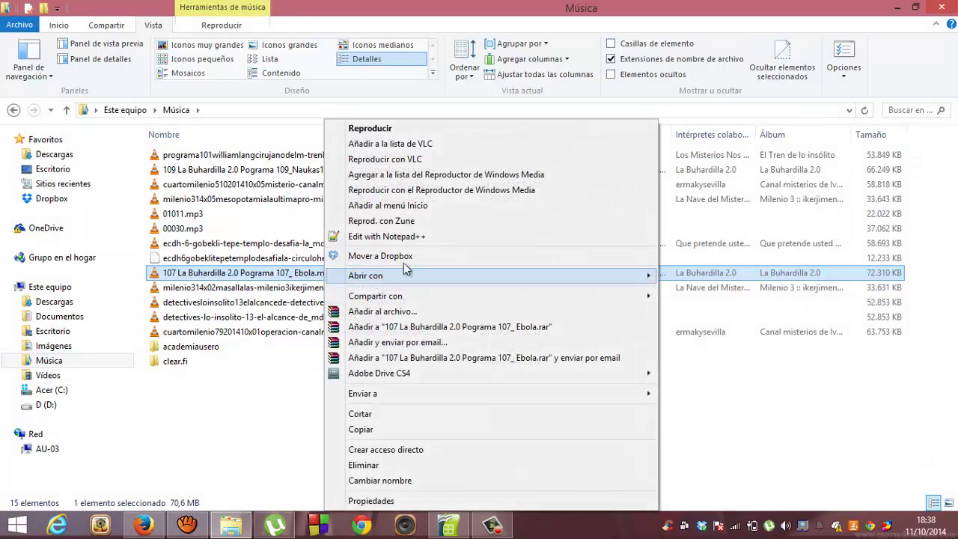
{"action": "mouse_move", "coordinate": [439, 274]}
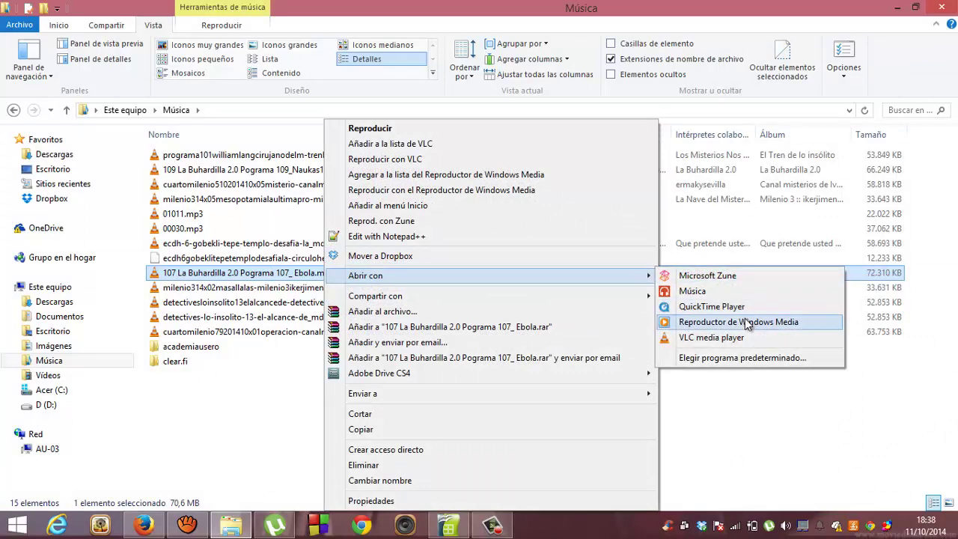
{"action": "left_click", "coordinate": [730, 357]}
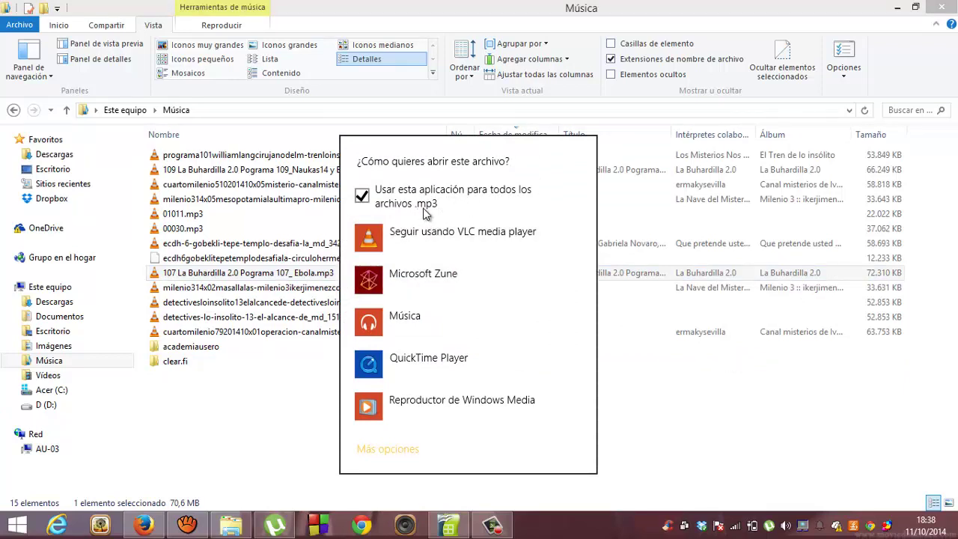
{"action": "left_click", "coordinate": [375, 406]}
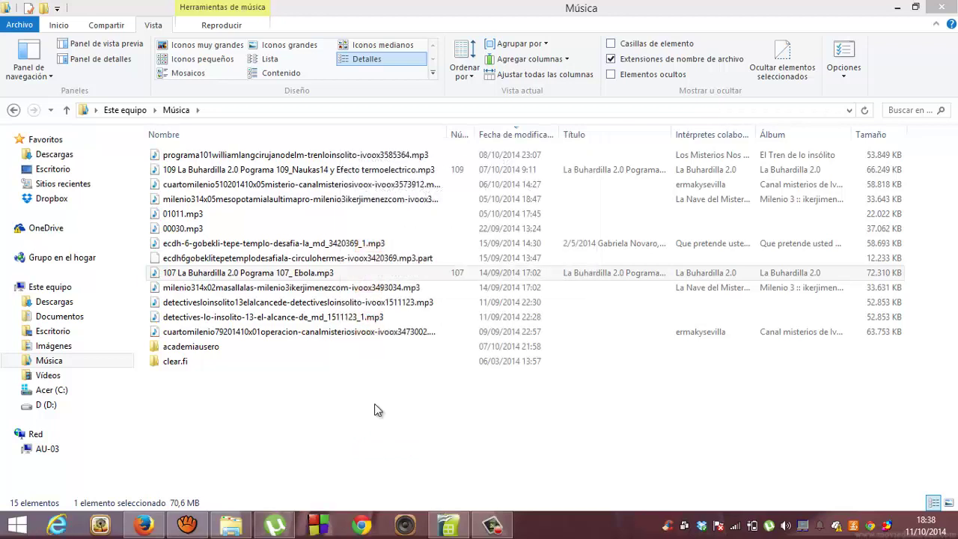
{"action": "double_click", "coordinate": [349, 334]}
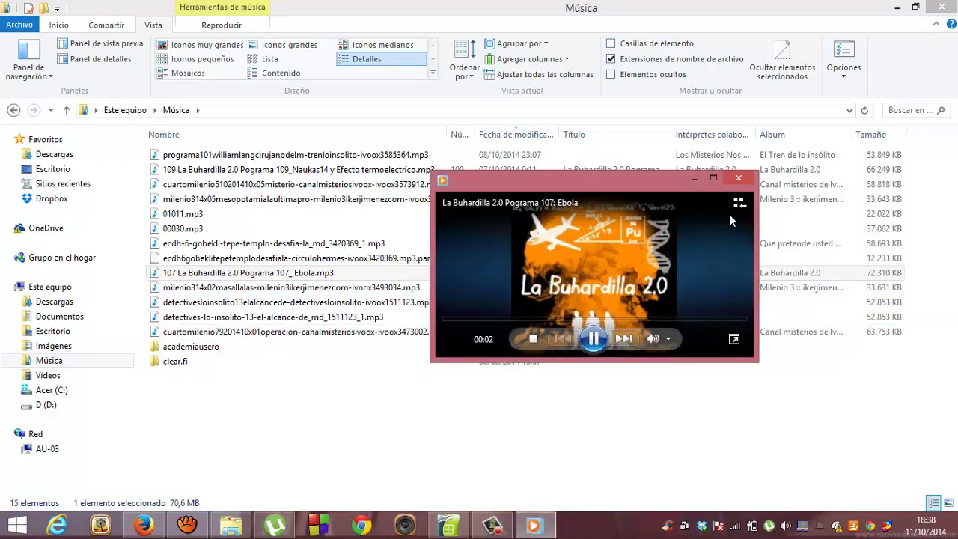
{"action": "left_click", "coordinate": [743, 179]}
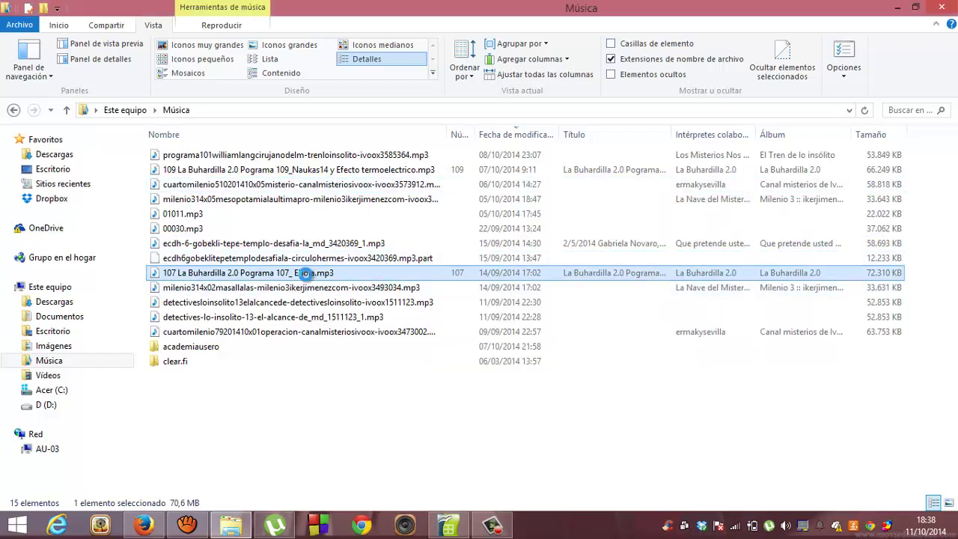
Make VLC media player the default program for all .mp3 files using the 107 Ebola file, and close the player
{"action": "right_click", "coordinate": [307, 278]}
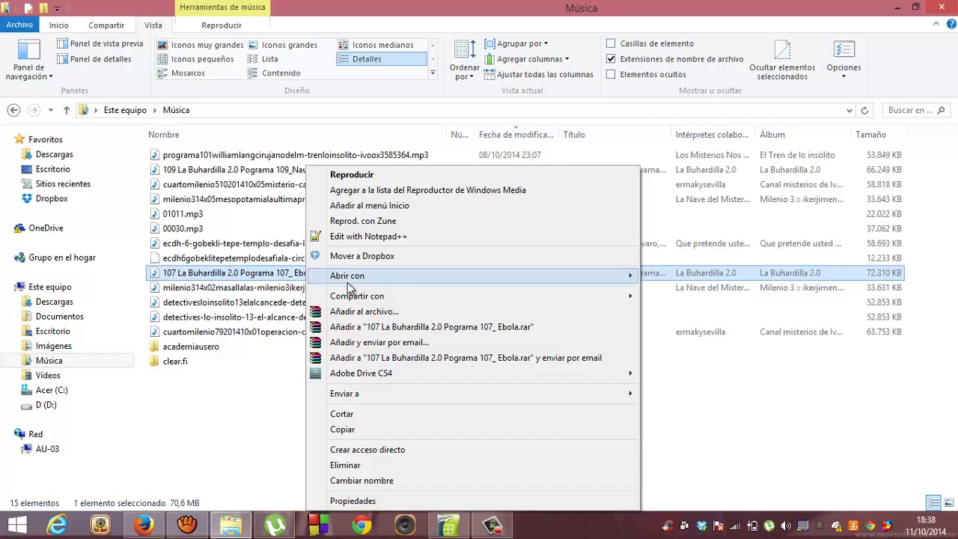
{"action": "mouse_move", "coordinate": [363, 276]}
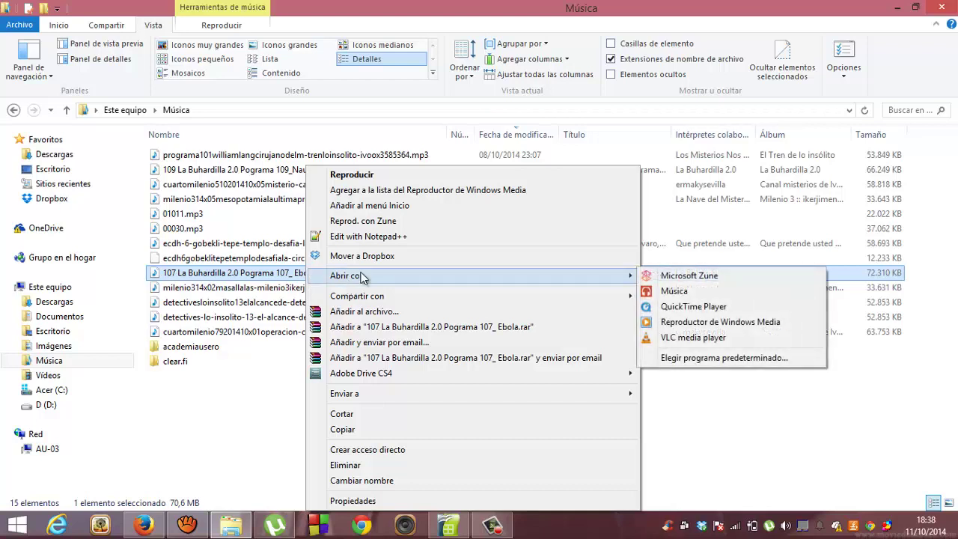
{"action": "left_click", "coordinate": [718, 357]}
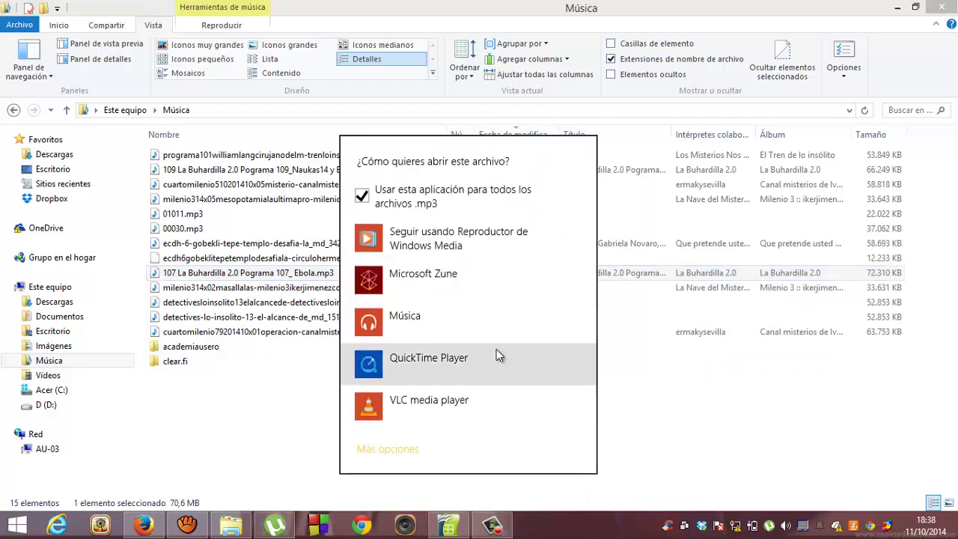
{"action": "left_click", "coordinate": [370, 408]}
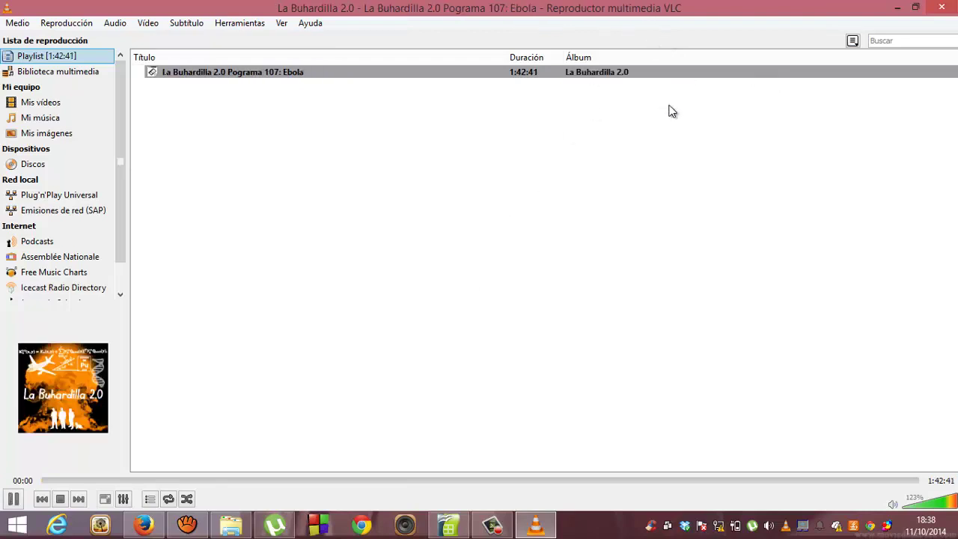
{"action": "left_click", "coordinate": [940, 8]}
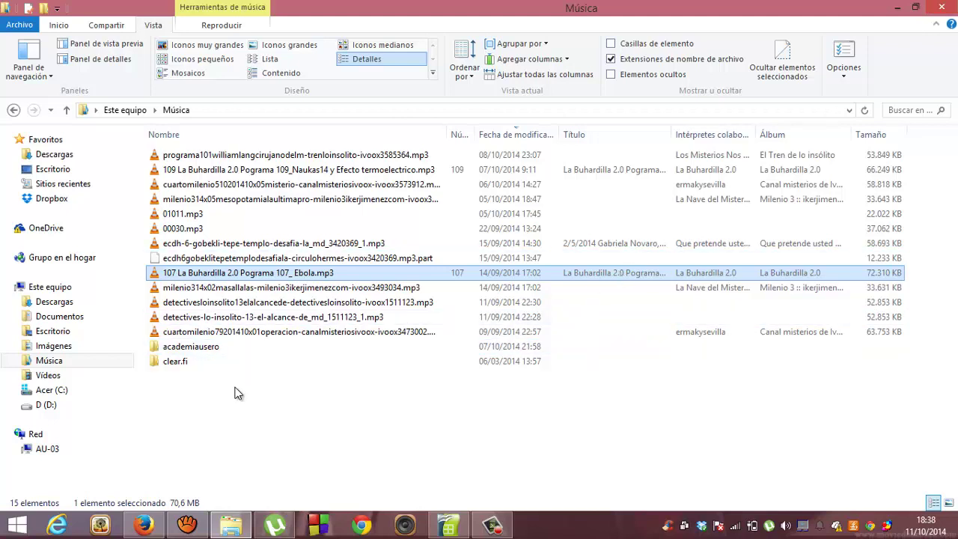
Look through the folders of drives Acer (C:) and D (D:), and widen the Nombre column on drive D
{"action": "left_click", "coordinate": [66, 389]}
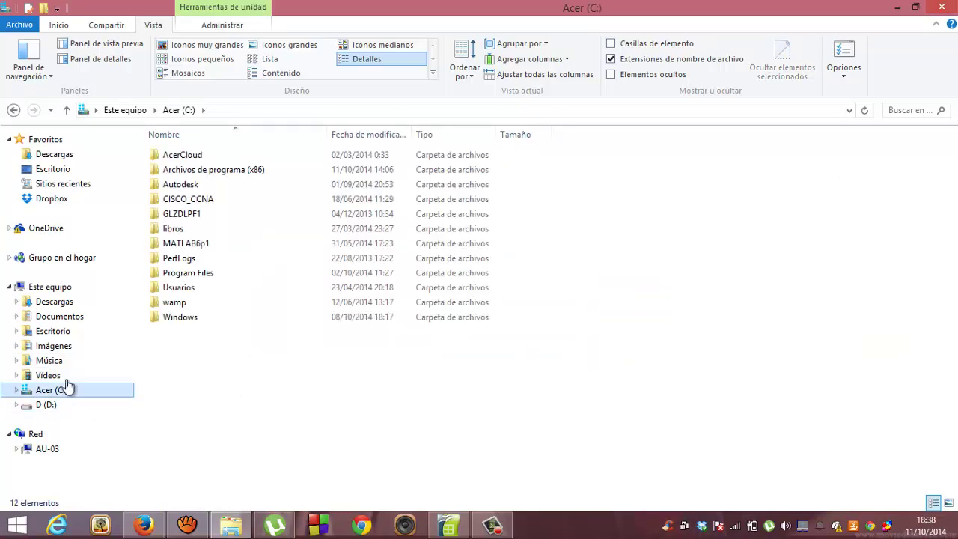
{"action": "mouse_move", "coordinate": [208, 229]}
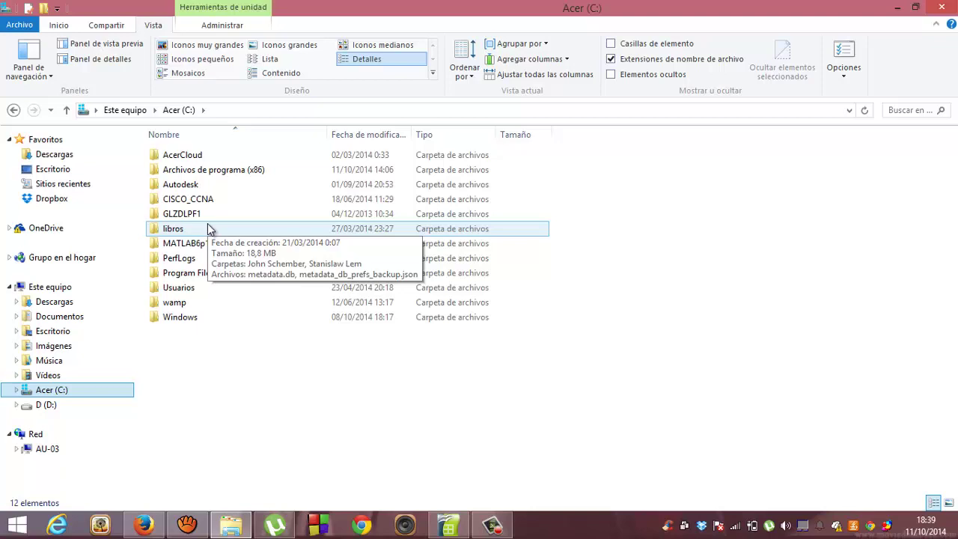
{"action": "left_click", "coordinate": [70, 405]}
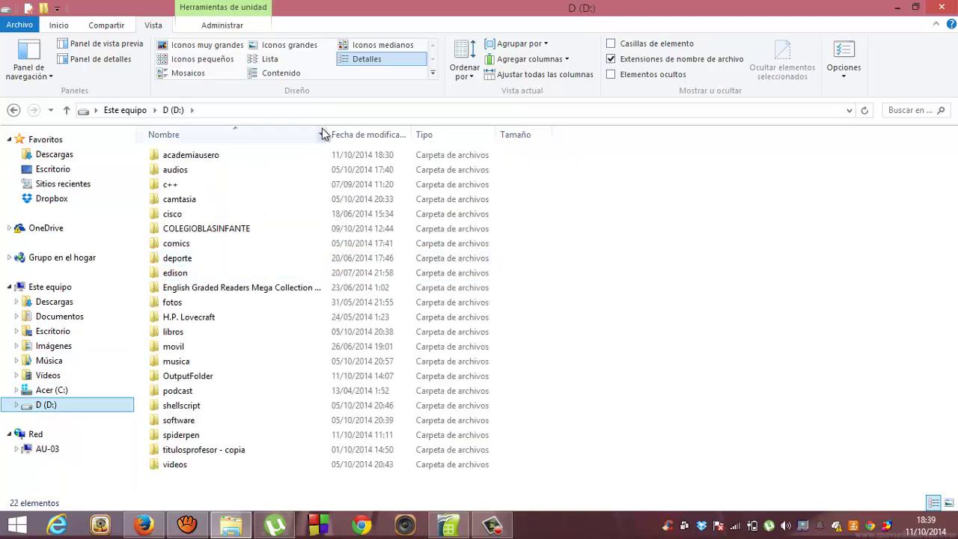
{"action": "left_click_drag", "start_coordinate": [327, 127], "coordinate": [404, 187]}
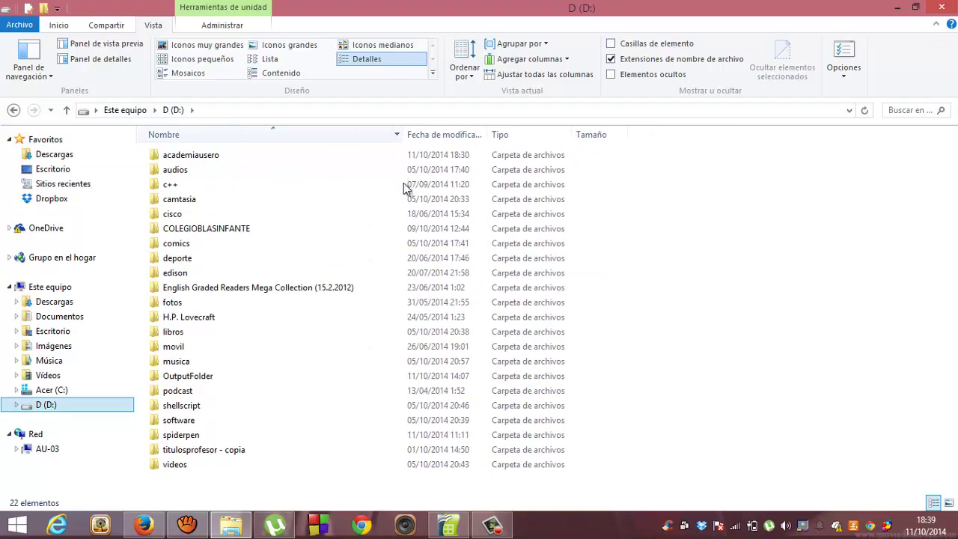
Open drives Acer (C:) and D (D:) from the Este equipo overview to view their folders, and return to Este equipo
{"action": "left_click", "coordinate": [125, 109]}
{"action": "left_click", "coordinate": [191, 193]}
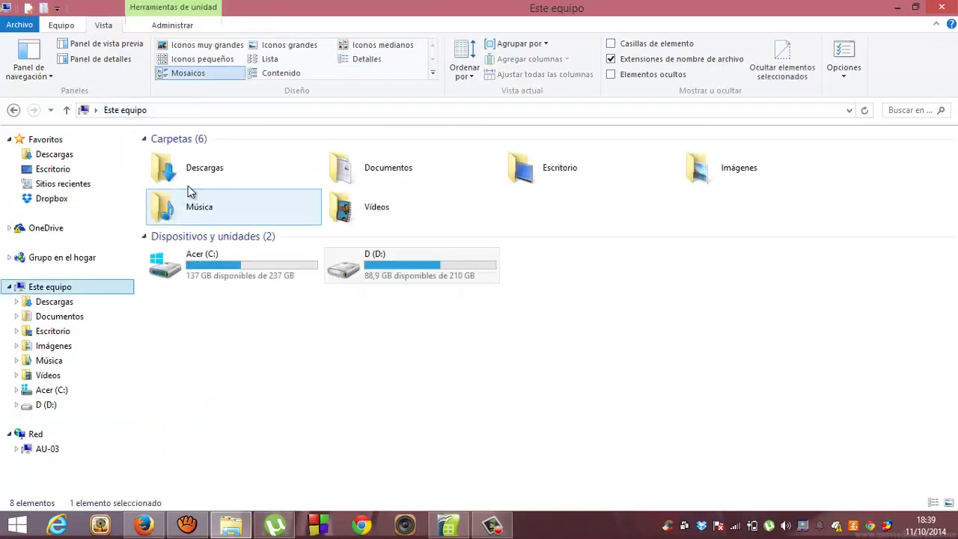
{"action": "double_click", "coordinate": [208, 253]}
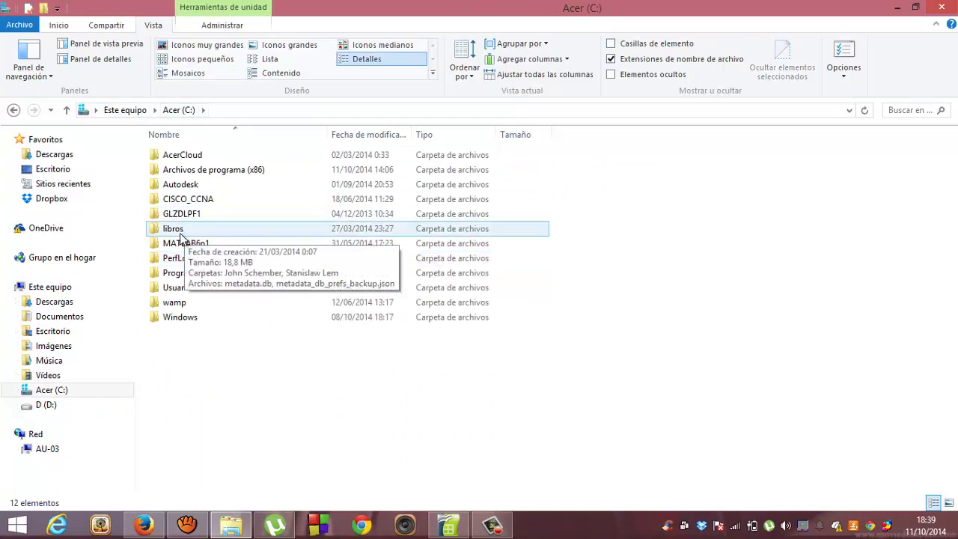
{"action": "left_click", "coordinate": [15, 111]}
{"action": "left_click", "coordinate": [408, 255]}
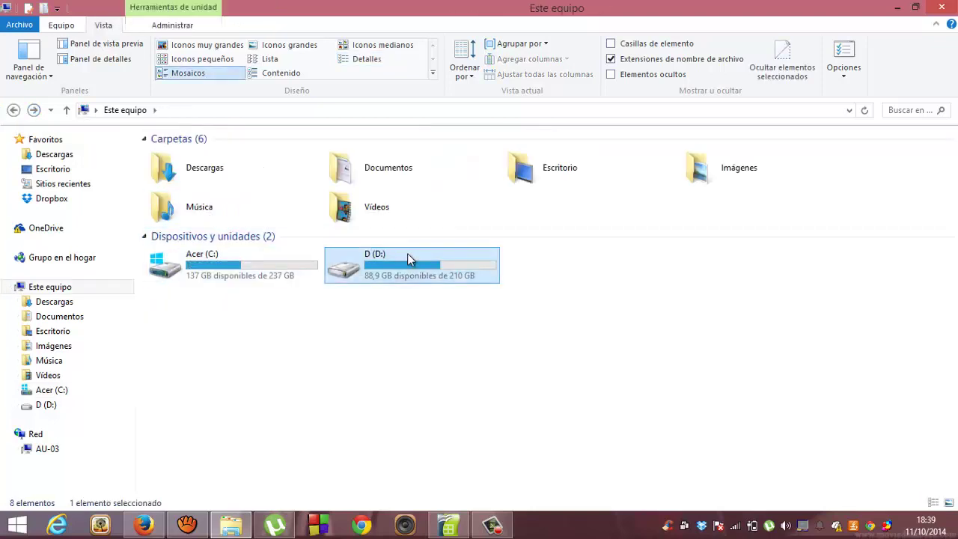
{"action": "double_click", "coordinate": [408, 257]}
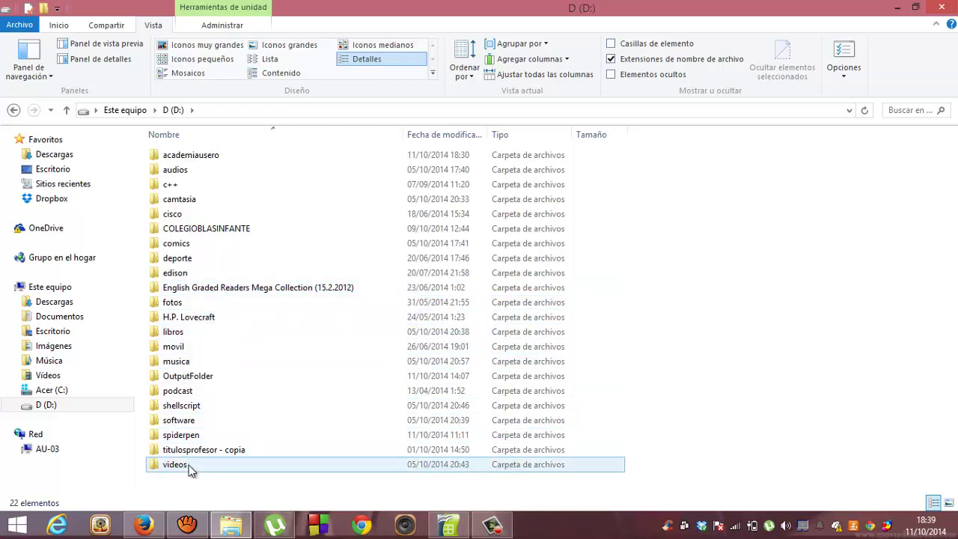
{"action": "mouse_move", "coordinate": [188, 465]}
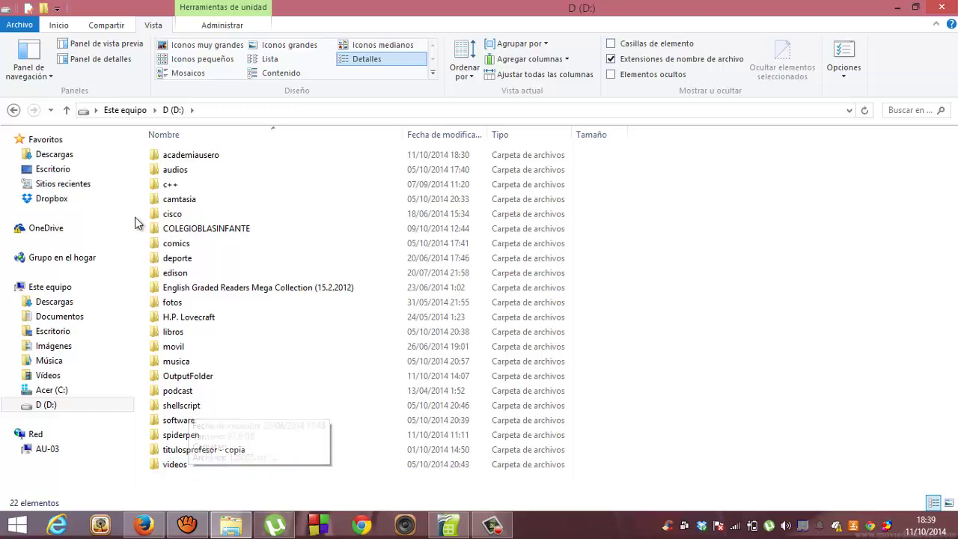
{"action": "left_click", "coordinate": [127, 110]}
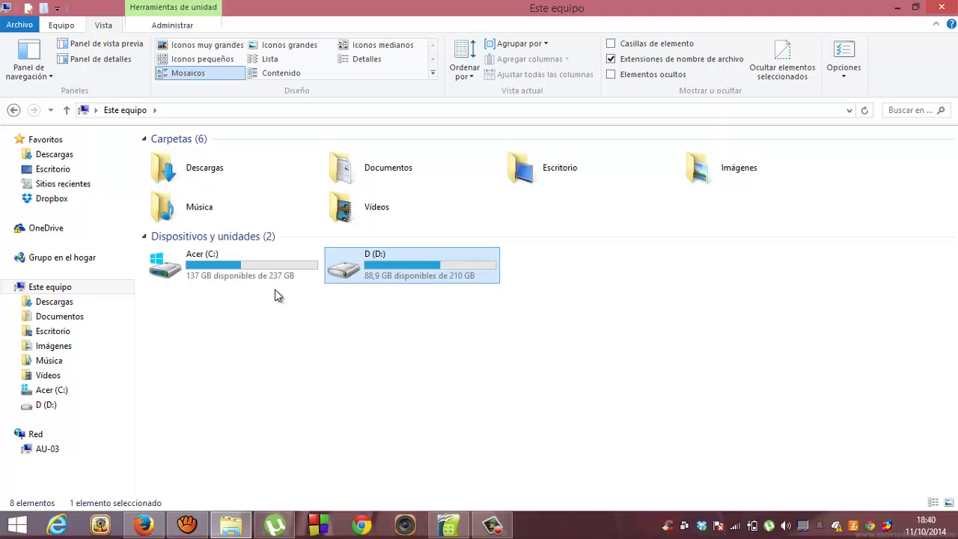
Maximize the window of the connected Disco extraíble (E:) to view its contents, and switch back to the Este equipo window
{"action": "left_click", "coordinate": [324, 332]}
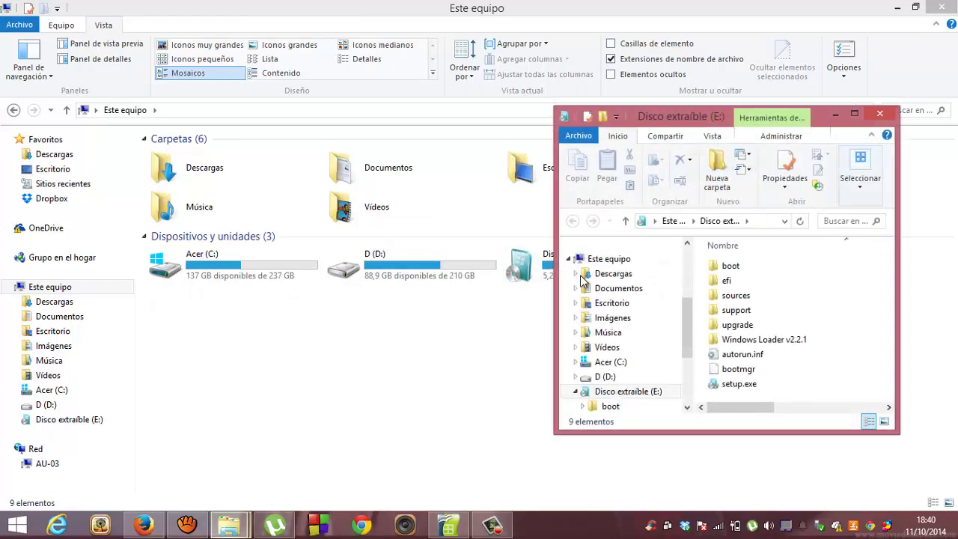
{"action": "double_click", "coordinate": [714, 122]}
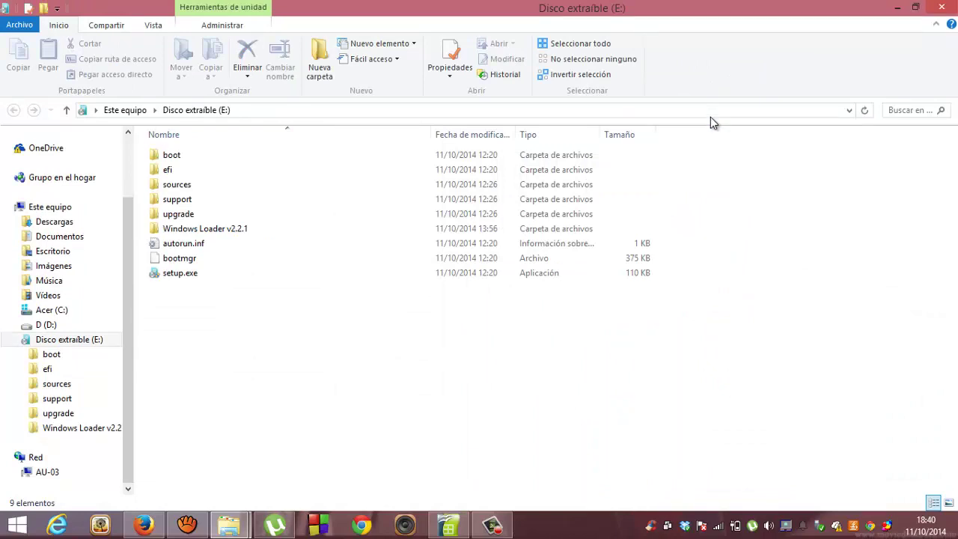
{"action": "left_click", "coordinate": [242, 527]}
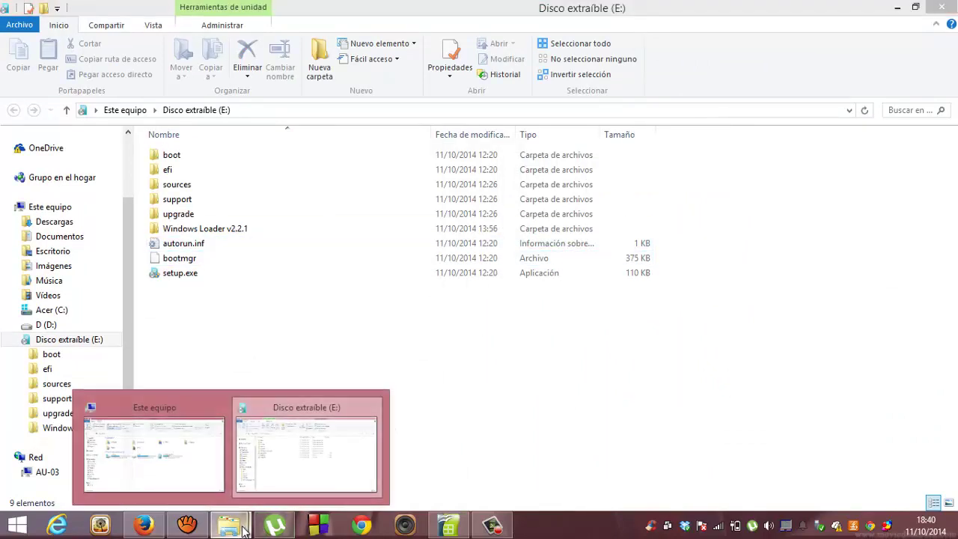
{"action": "left_click", "coordinate": [209, 486]}
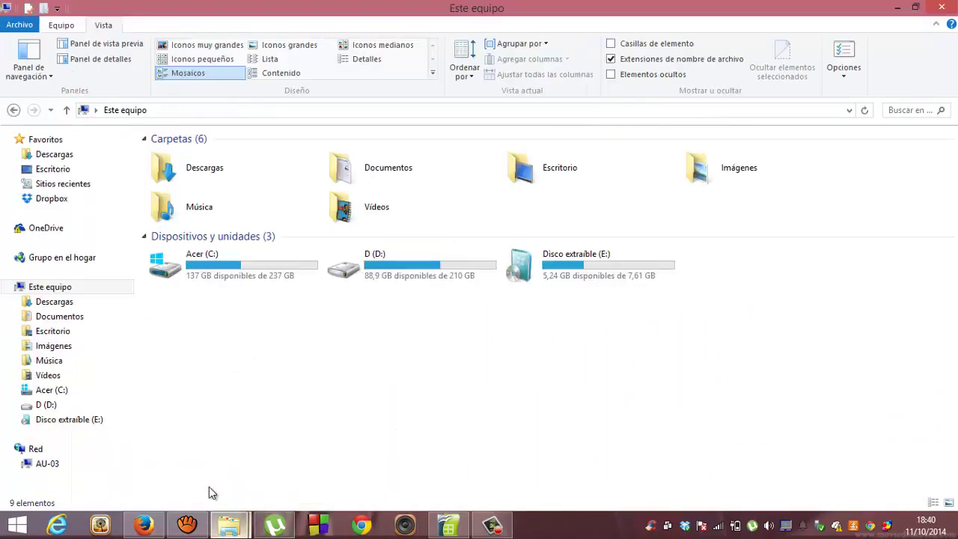
Rename the removable drive (E:) as SPIDERPEN
{"action": "left_click", "coordinate": [572, 268]}
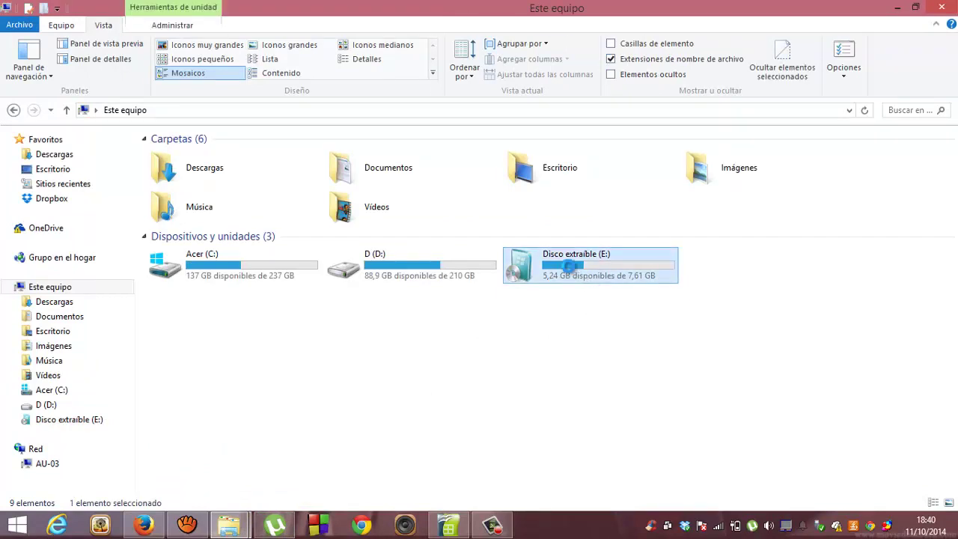
{"action": "right_click", "coordinate": [568, 265]}
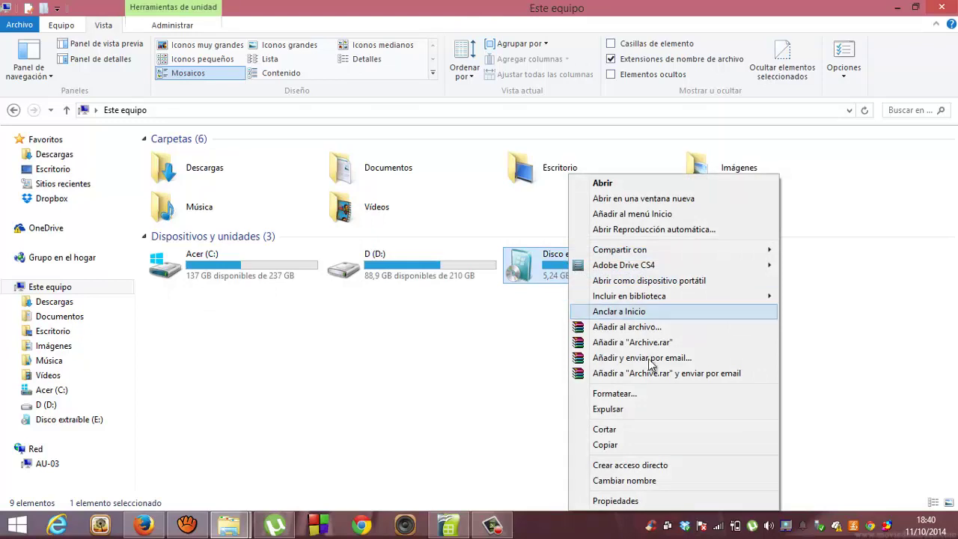
{"action": "left_click", "coordinate": [648, 480]}
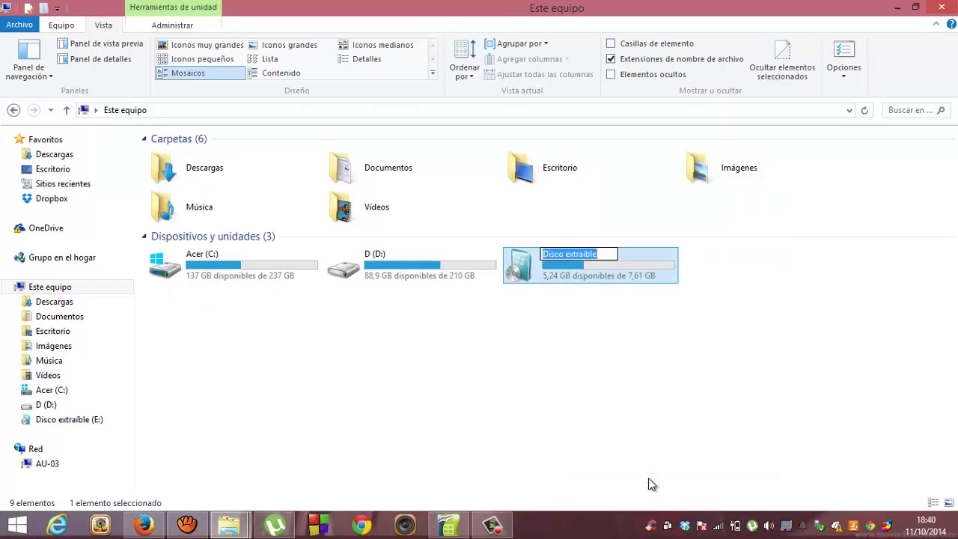
{"action": "type", "text": "SPIDER"}
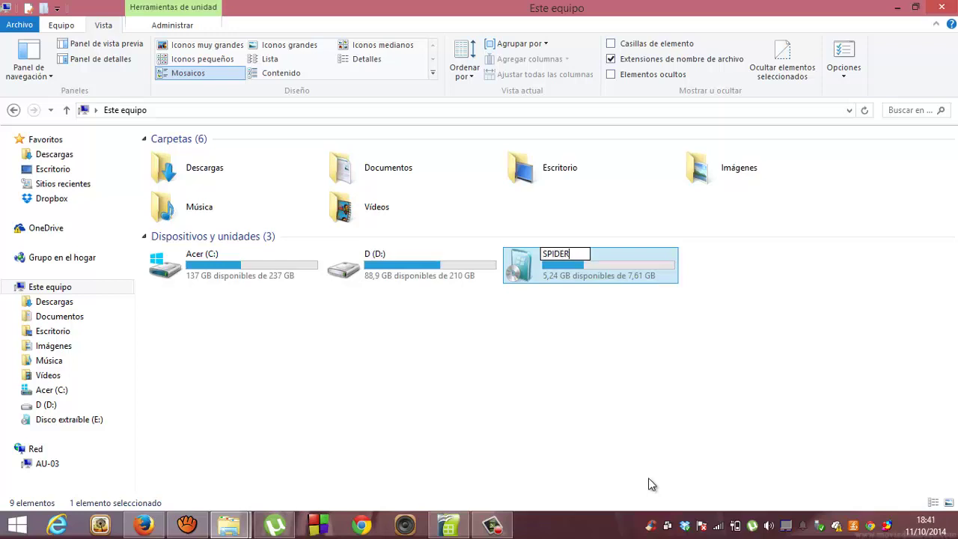
{"action": "type", "text": "PEN"}
{"action": "key", "text": "Return"}
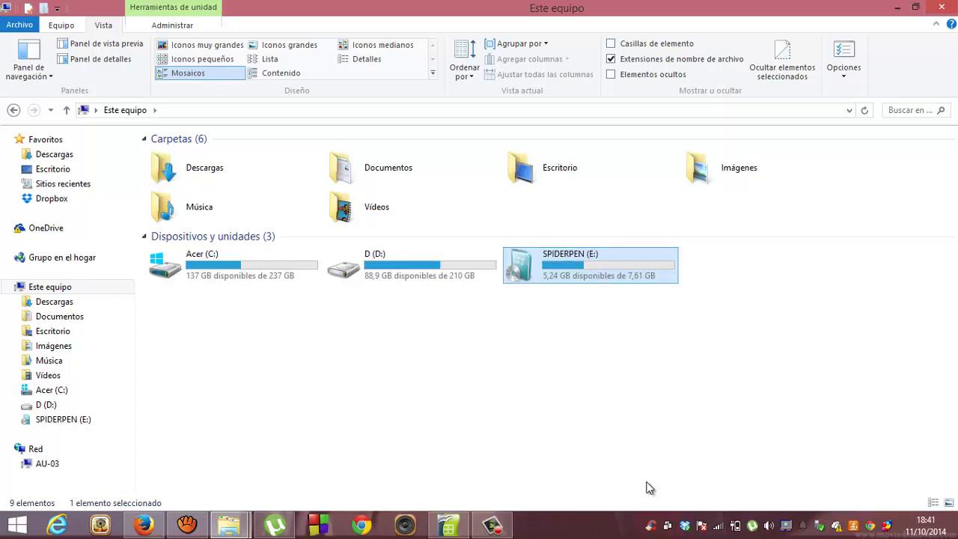
{"action": "left_click", "coordinate": [491, 525]}
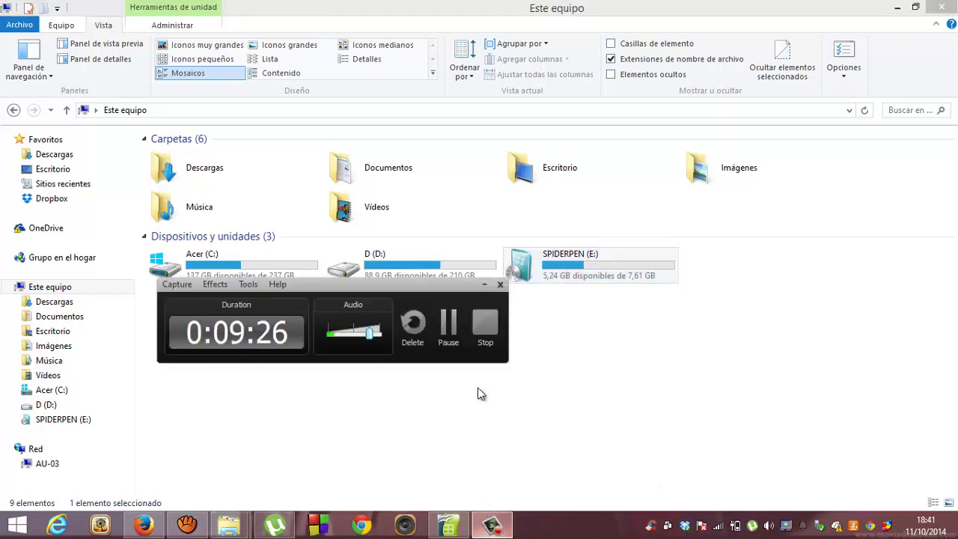